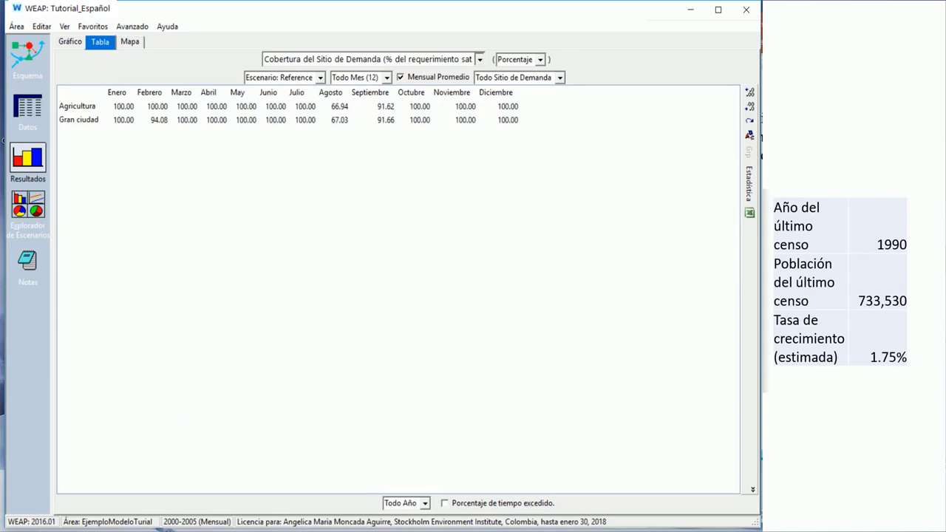
Step: Save a version of the area with the comment "Supuesto Clave"
{"action": "left_click", "coordinate": [16, 26]}
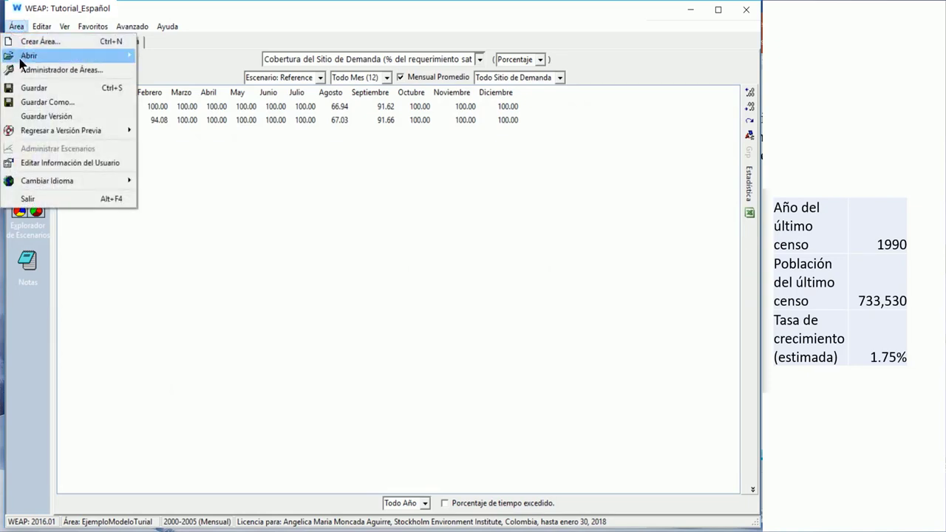
{"action": "left_click", "coordinate": [25, 118]}
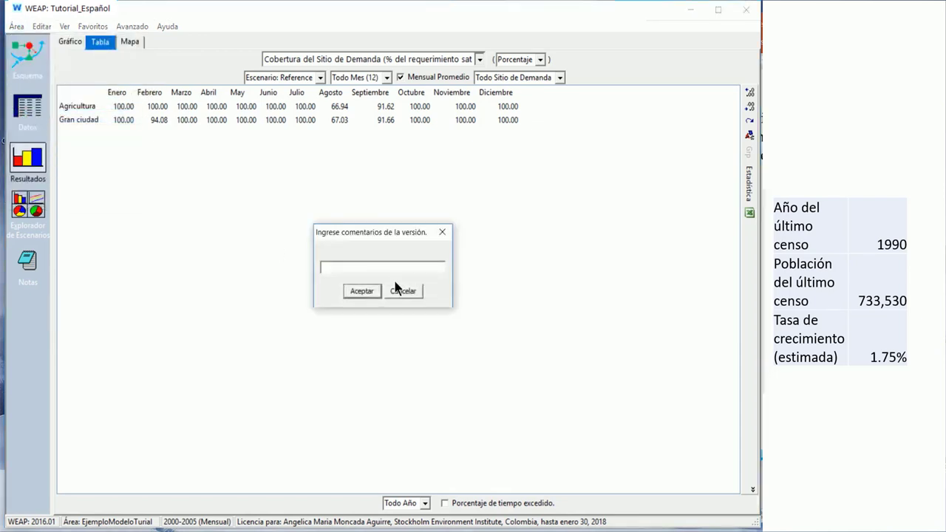
{"action": "type", "text": "Supuesto"}
{"action": "type", "text": " Clave"}
{"action": "key", "text": "Return"}
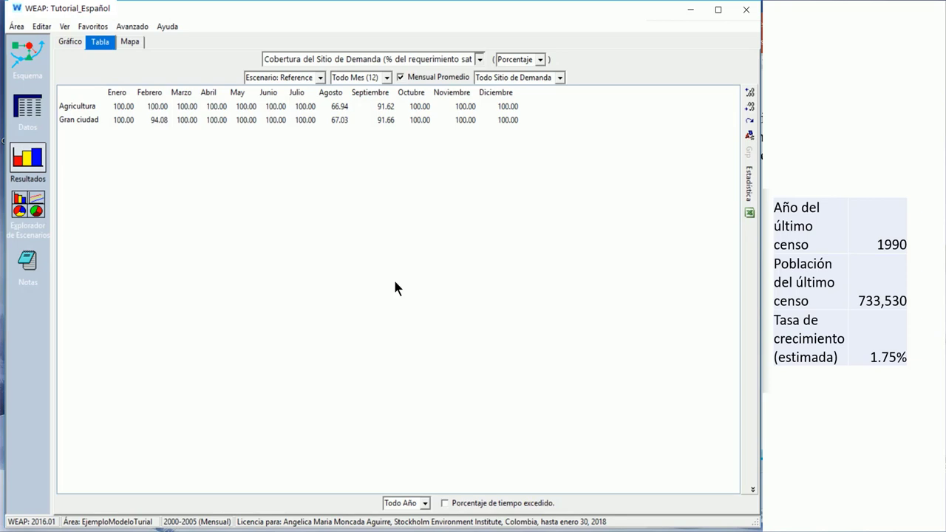
Step: Add a new key assumption named añoCenso under Supuestos Clave in the data view
{"action": "left_click", "coordinate": [35, 130]}
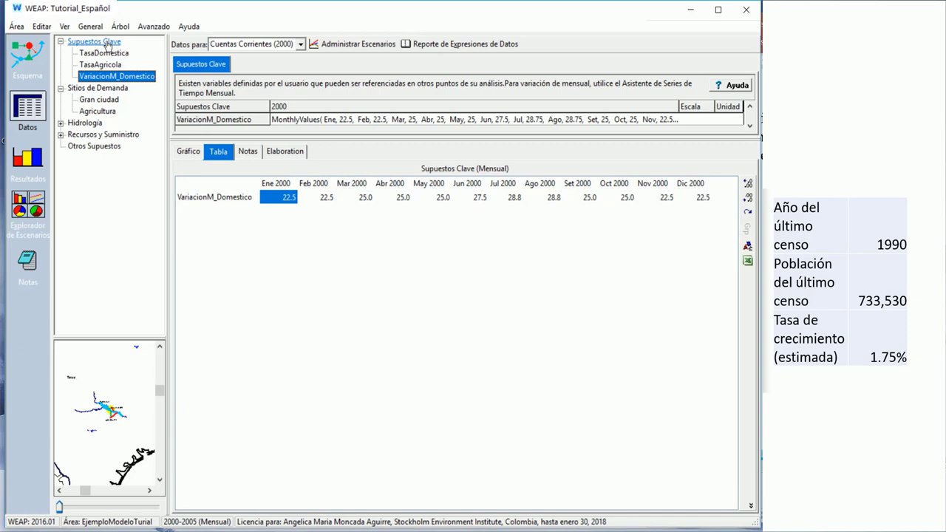
{"action": "left_click", "coordinate": [108, 44]}
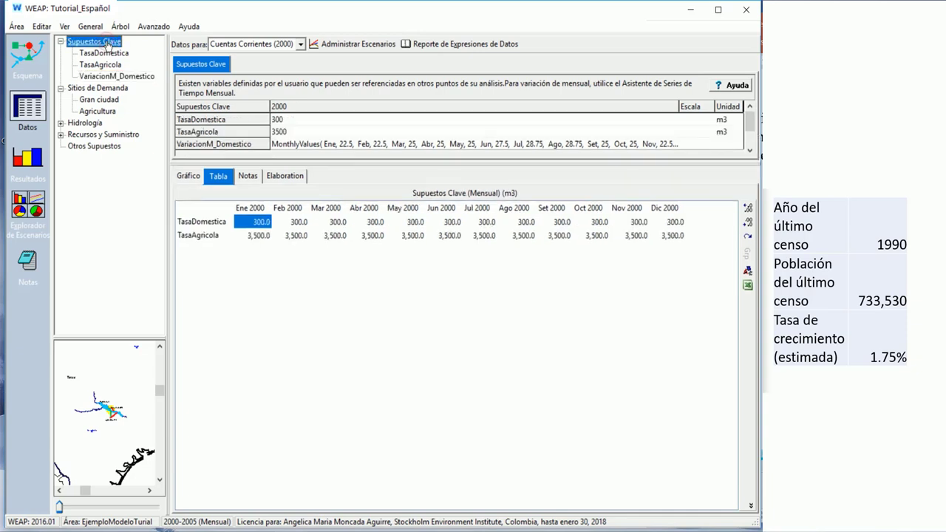
{"action": "right_click", "coordinate": [107, 44]}
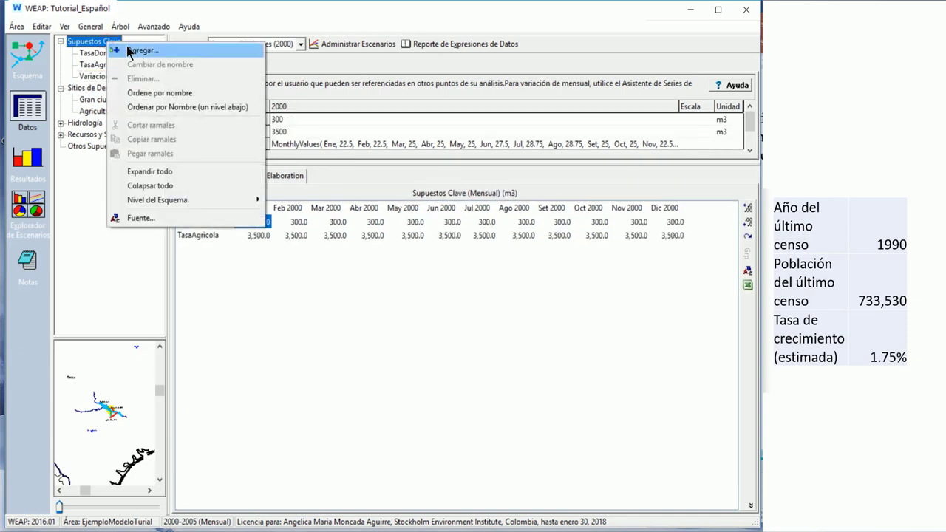
{"action": "left_click", "coordinate": [131, 47]}
{"action": "type", "text": "al"}
{"action": "key", "text": "BackSpace"}
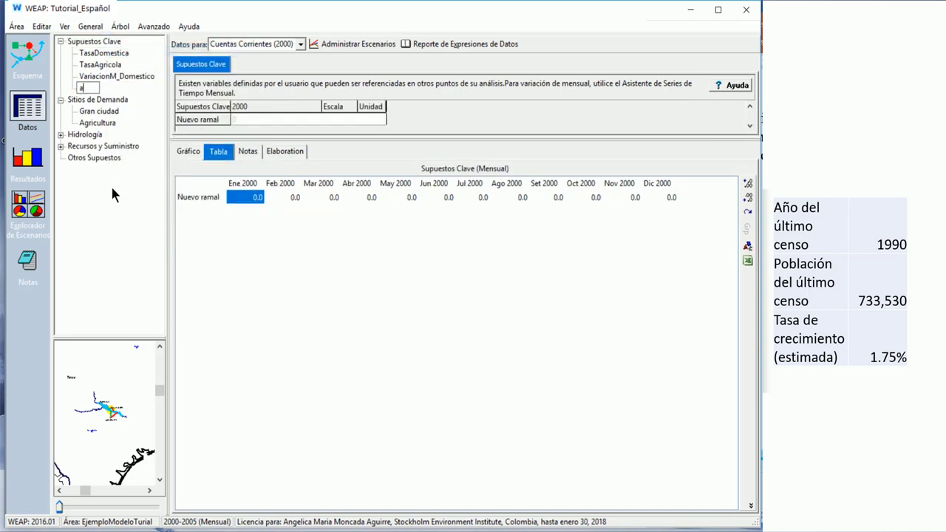
{"action": "type", "text": "ñoCenso"}
{"action": "key", "text": "Return"}
Step: Add two more key assumptions named PoblacionCenso and TasaCrecimiento under Supuestos Clave
{"action": "right_click", "coordinate": [81, 42]}
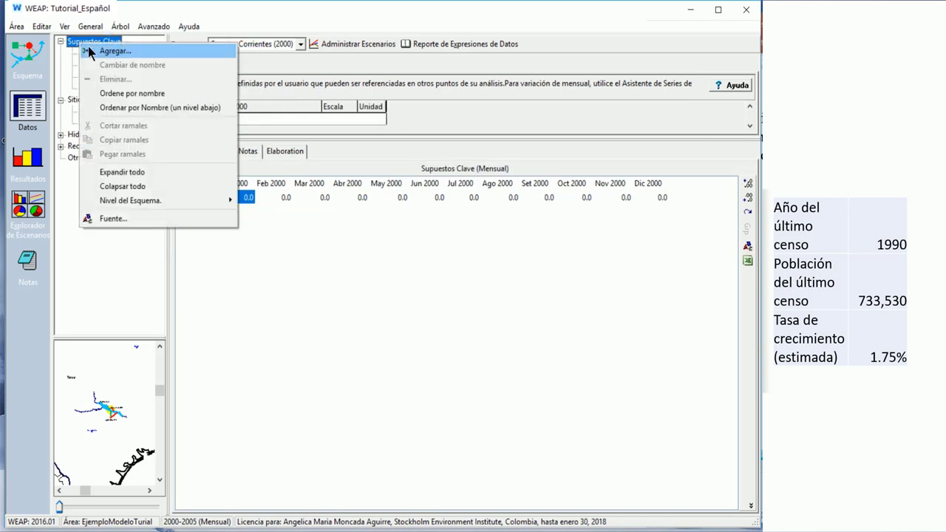
{"action": "left_click", "coordinate": [95, 52]}
{"action": "type", "text": "PoblacionCenso"}
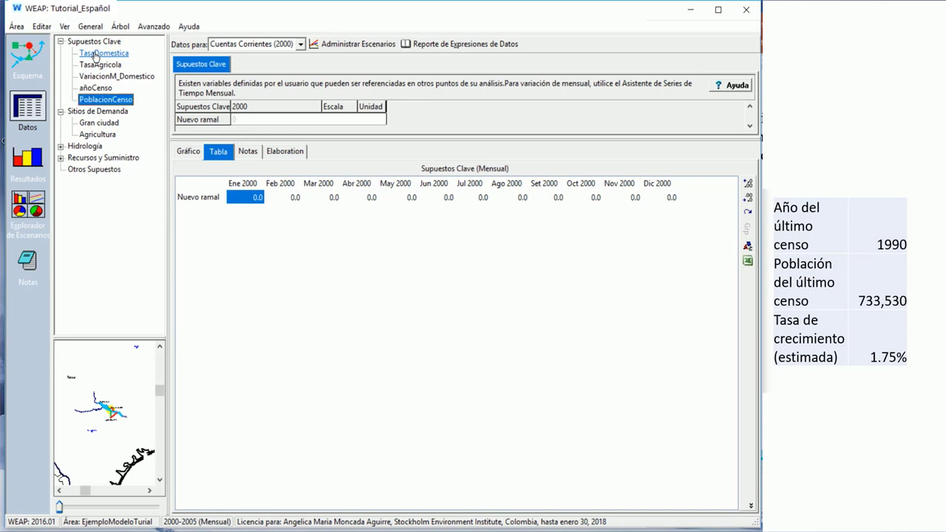
{"action": "key", "text": "Return"}
{"action": "right_click", "coordinate": [94, 48]}
{"action": "left_click", "coordinate": [111, 51]}
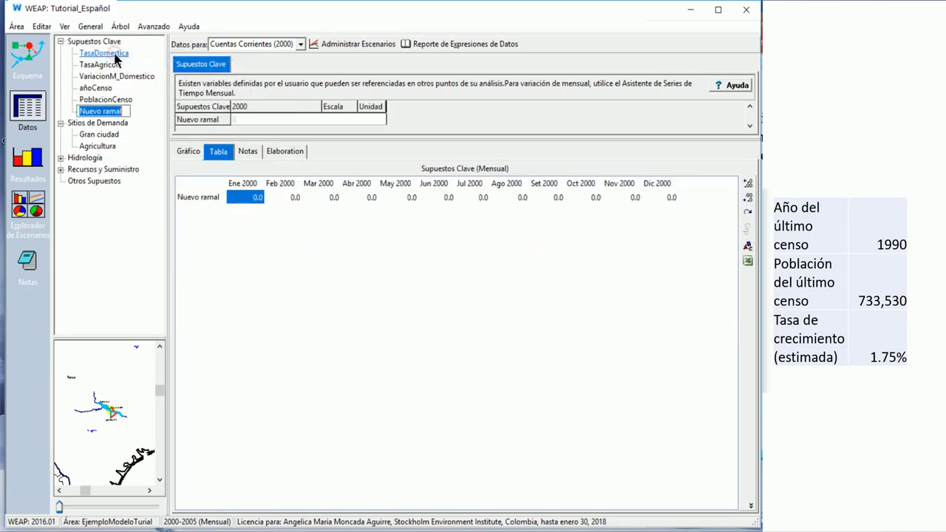
{"action": "type", "text": "TasaCrecimiento"}
{"action": "key", "text": "Return"}
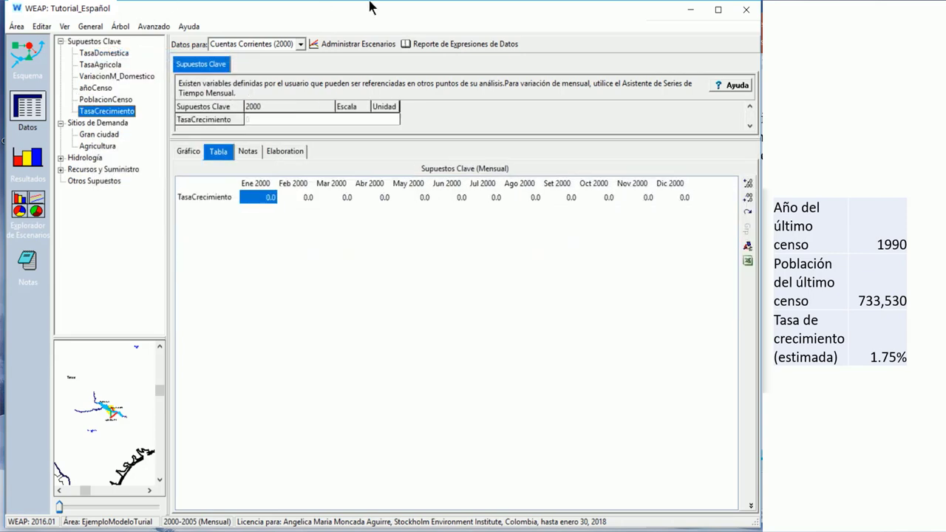
Step: Set the key assumptions añoCenso to 1990, PoblacionCenso to 733530 and TasaCrecimiento to 1.75
{"action": "left_click", "coordinate": [94, 41]}
{"action": "left_click", "coordinate": [299, 156]}
{"action": "type", "text": "1"}
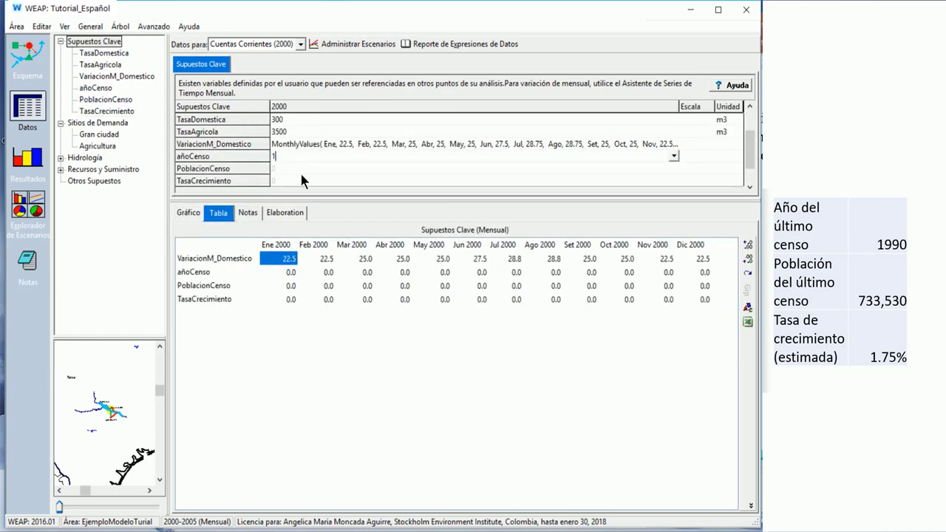
{"action": "type", "text": "990"}
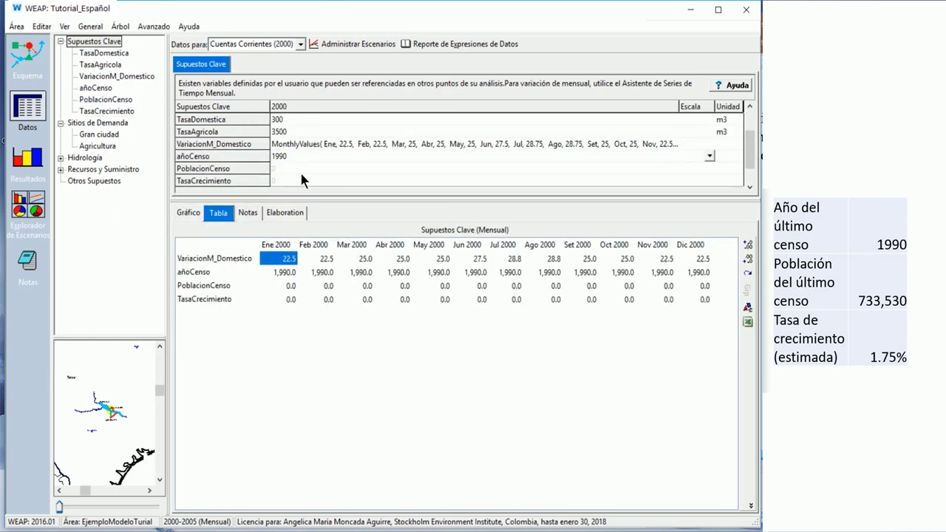
{"action": "left_click", "coordinate": [300, 168]}
{"action": "type", "text": "733530"}
{"action": "key", "text": "Tab"}
{"action": "left_click", "coordinate": [291, 180]}
{"action": "type", "text": "1.75"}
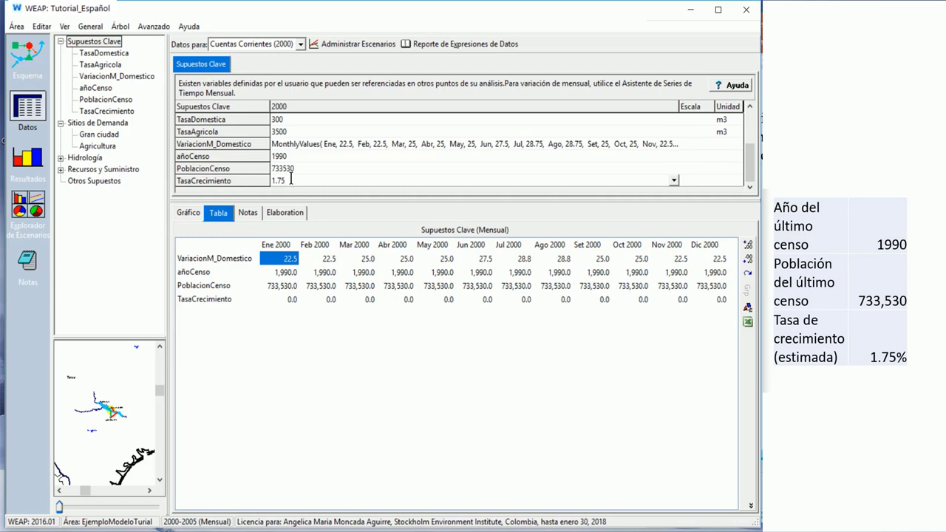
{"action": "key", "text": "Return"}
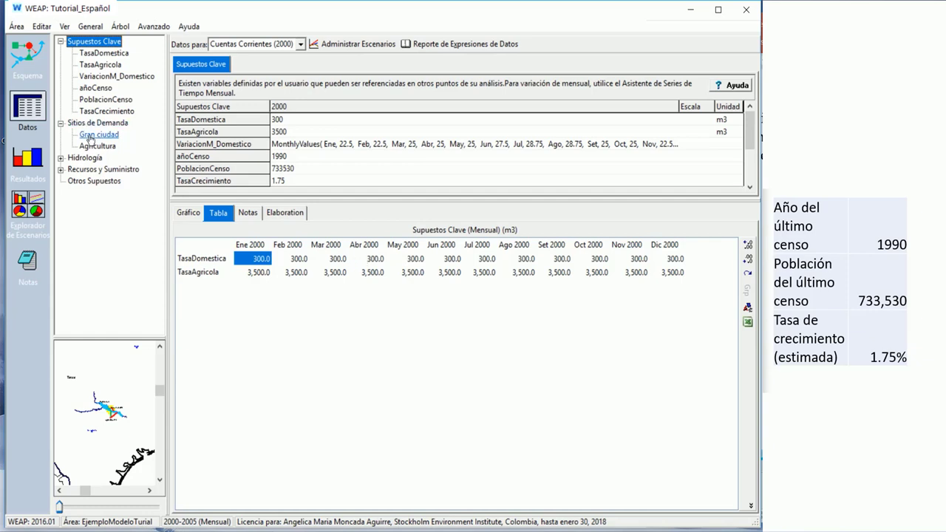
Step: Open Gran ciudad's annual activity level in the equation editor and clear its existing expression
{"action": "left_click", "coordinate": [98, 134]}
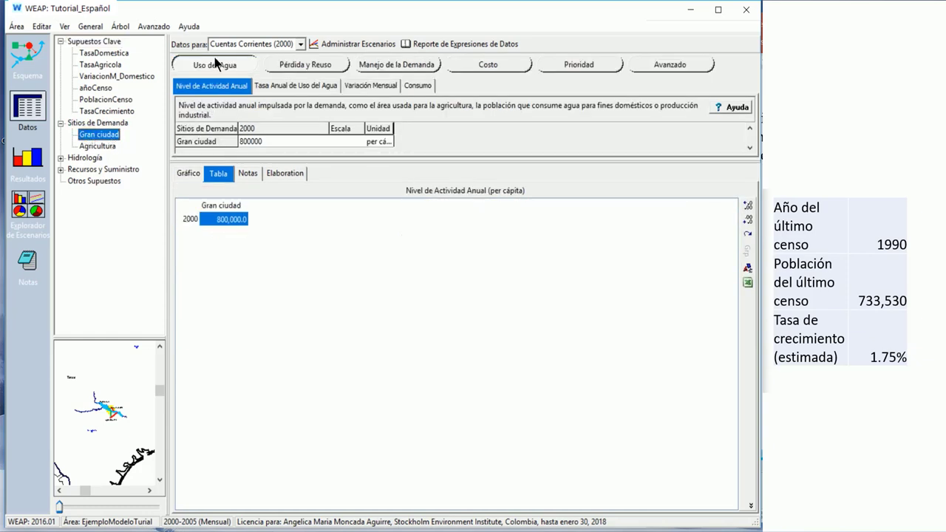
{"action": "left_click", "coordinate": [202, 88]}
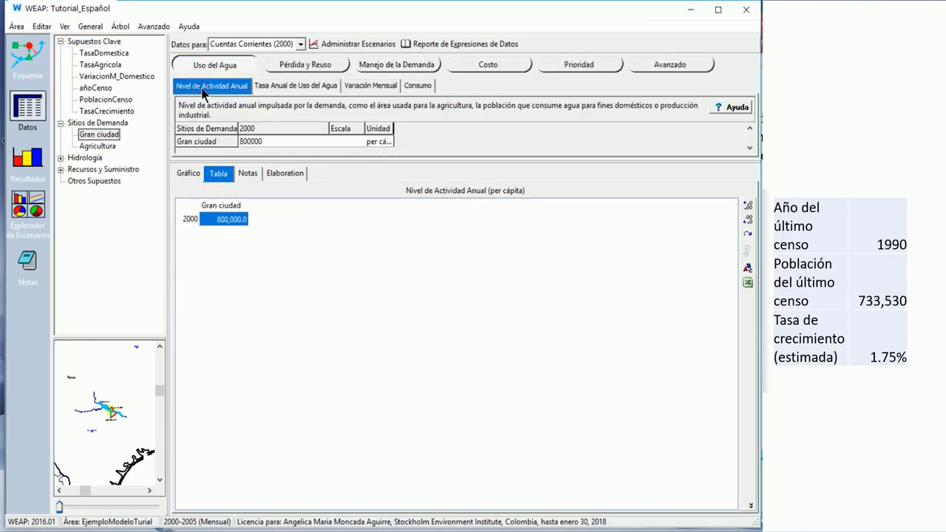
{"action": "left_click", "coordinate": [265, 142]}
{"action": "left_click", "coordinate": [323, 141]}
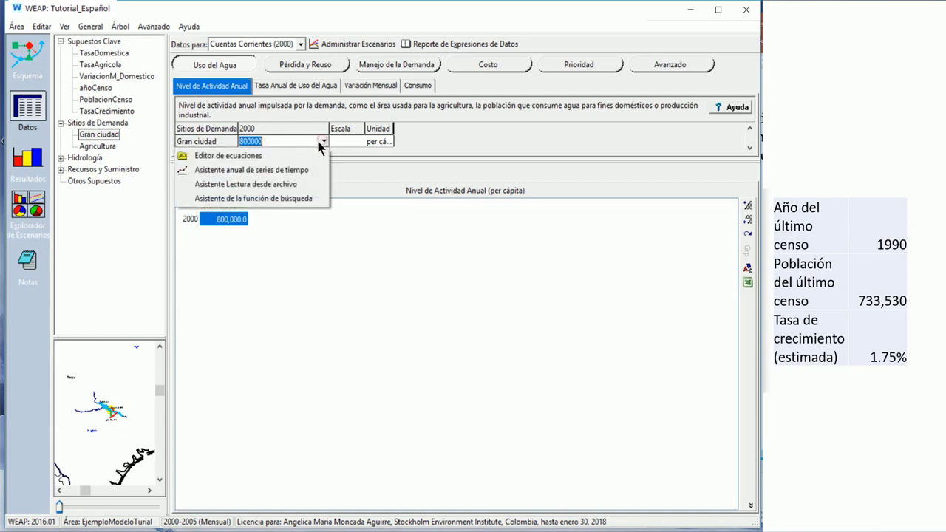
{"action": "left_click", "coordinate": [229, 157]}
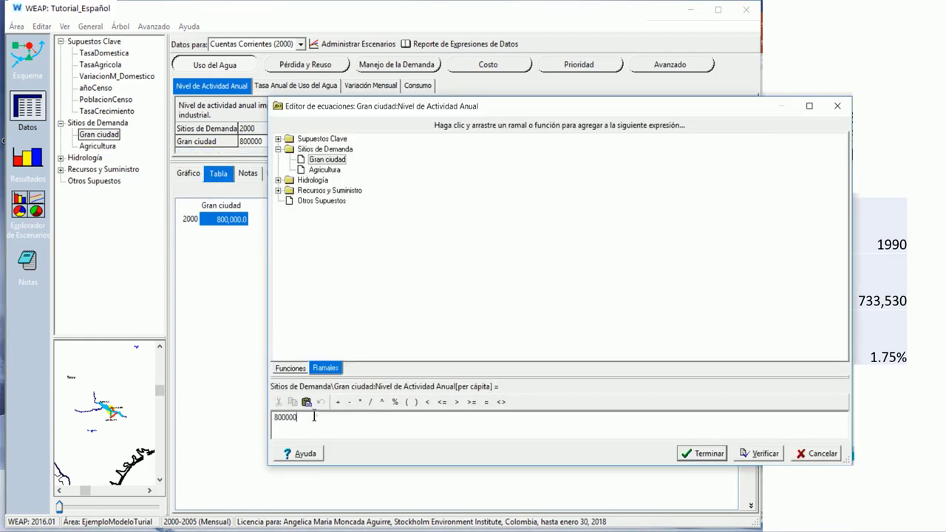
{"action": "key", "text": "Delete"}
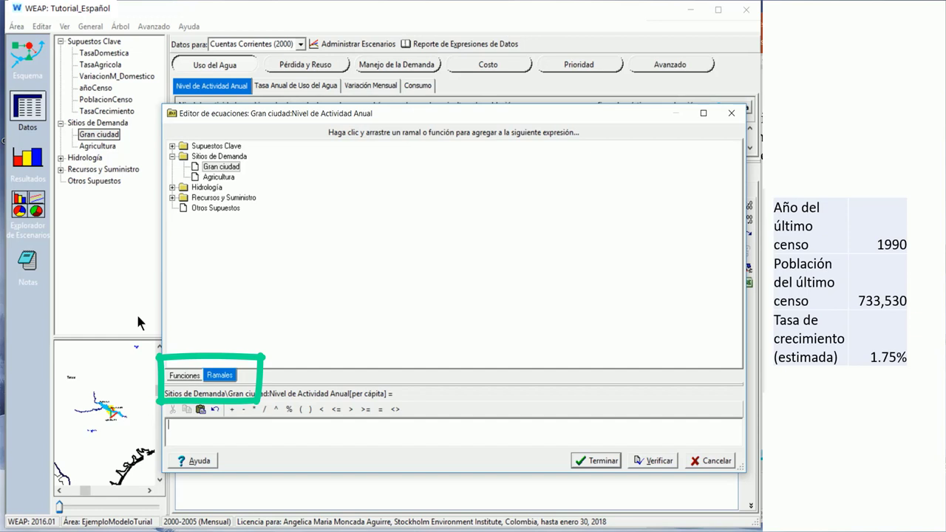
Step: Browse the equation editor's function list to find the GrowthFrom function
{"action": "left_click", "coordinate": [178, 377]}
{"action": "left_click", "coordinate": [214, 270]}
{"action": "key", "text": "Down"}
{"action": "key", "text": "Down"}
{"action": "key", "text": "Down"}
{"action": "key", "text": "Down"}
{"action": "key", "text": "Down"}
{"action": "key", "text": "Down"}
{"action": "key", "text": "Down"}
{"action": "key", "text": "Down"}
{"action": "key", "text": "Down"}
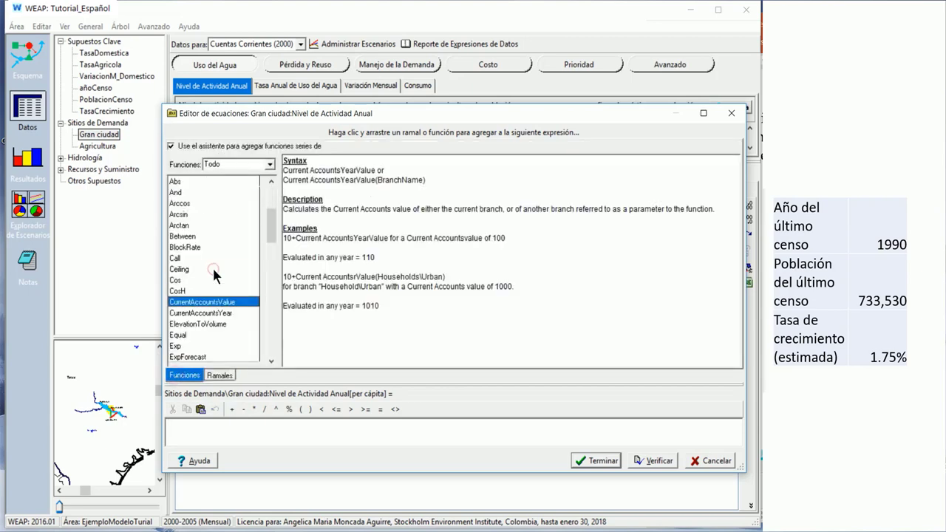
{"action": "key", "text": "Down"}
{"action": "key", "text": "Down"}
{"action": "key", "text": "Down"}
{"action": "key", "text": "Down"}
{"action": "key", "text": "Down"}
{"action": "key", "text": "Down"}
{"action": "key", "text": "Down"}
{"action": "key", "text": "Down"}
{"action": "key", "text": "Down"}
{"action": "key", "text": "Down"}
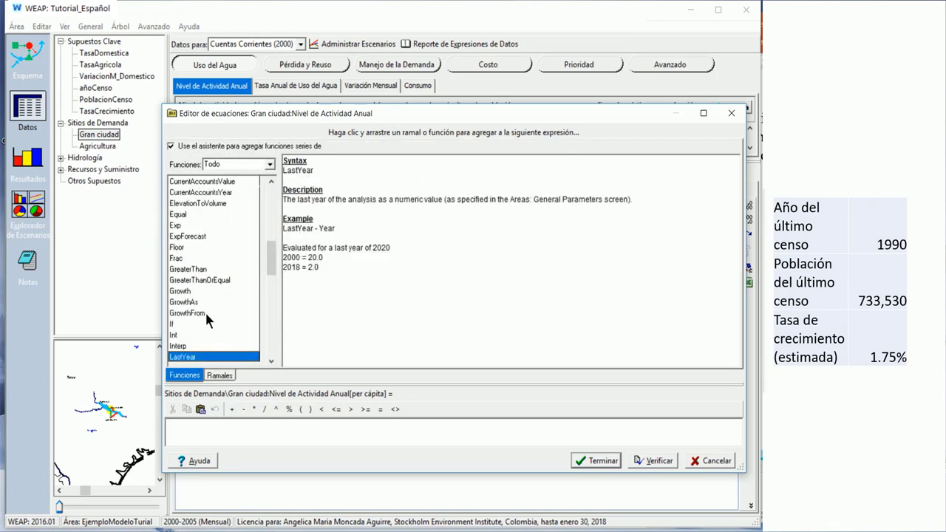
{"action": "key", "text": "Down"}
{"action": "key", "text": "Down"}
{"action": "key", "text": "Down"}
{"action": "key", "text": "Down"}
{"action": "key", "text": "Down"}
{"action": "key", "text": "Down"}
{"action": "key", "text": "Down"}
{"action": "key", "text": "Down"}
{"action": "key", "text": "Down"}
{"action": "key", "text": "Down"}
{"action": "key", "text": "Down"}
{"action": "key", "text": "Down"}
{"action": "key", "text": "Down"}
{"action": "key", "text": "Down"}
{"action": "key", "text": "Down"}
{"action": "key", "text": "Down"}
{"action": "key", "text": "Down"}
{"action": "key", "text": "Down"}
{"action": "key", "text": "Down"}
{"action": "key", "text": "Down"}
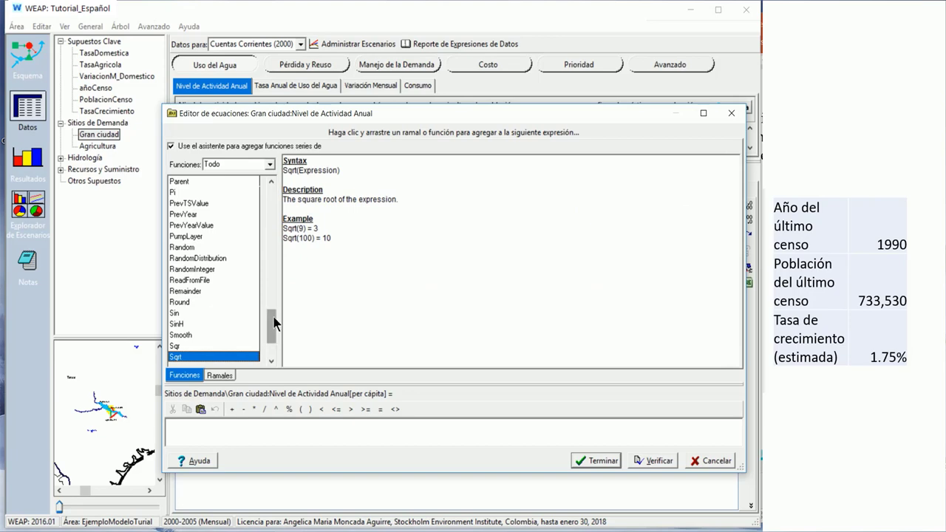
{"action": "left_click_drag", "start_coordinate": [271, 322], "coordinate": [278, 235]}
{"action": "left_click", "coordinate": [177, 269]}
{"action": "left_click", "coordinate": [178, 236]}
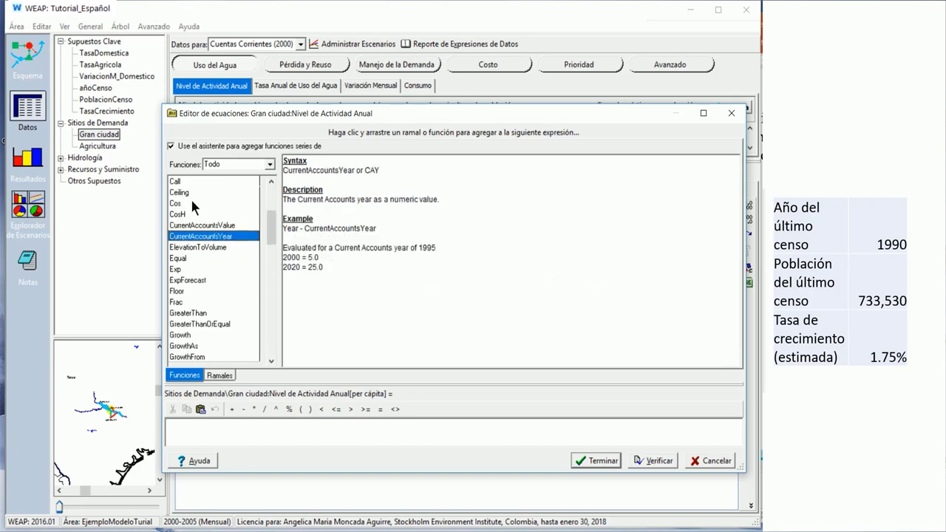
{"action": "left_click", "coordinate": [202, 335]}
{"action": "key", "text": "Down"}
{"action": "key", "text": "Down"}
{"action": "key", "text": "Down"}
{"action": "key", "text": "Down"}
{"action": "key", "text": "Down"}
{"action": "key", "text": "Down"}
{"action": "key", "text": "Down"}
{"action": "key", "text": "Down"}
{"action": "key", "text": "Down"}
{"action": "key", "text": "Down"}
{"action": "key", "text": "Down"}
{"action": "key", "text": "Down"}
{"action": "key", "text": "Down"}
{"action": "key", "text": "Down"}
{"action": "key", "text": "Down"}
{"action": "key", "text": "Down"}
{"action": "key", "text": "Down"}
{"action": "key", "text": "Down"}
{"action": "key", "text": "Down"}
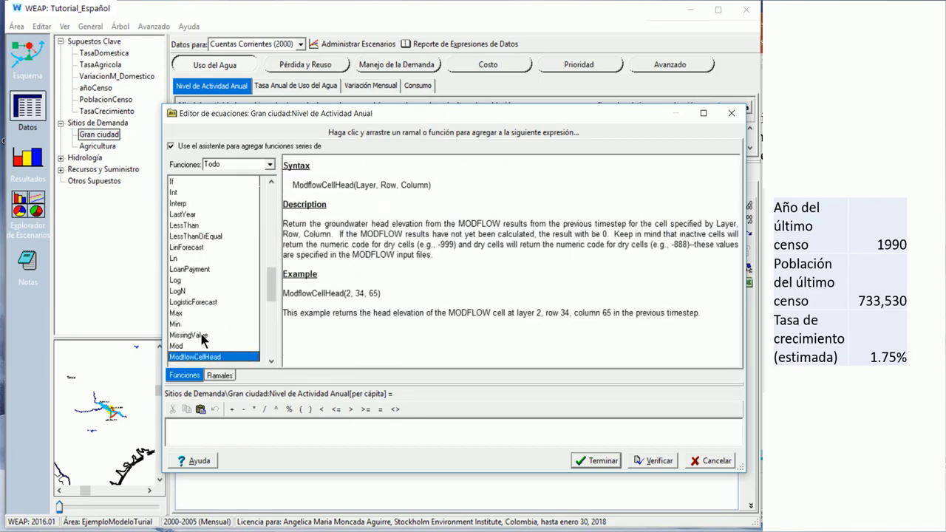
{"action": "scroll", "coordinate": [215, 274], "scroll_direction": "up", "scroll_amount": 6}
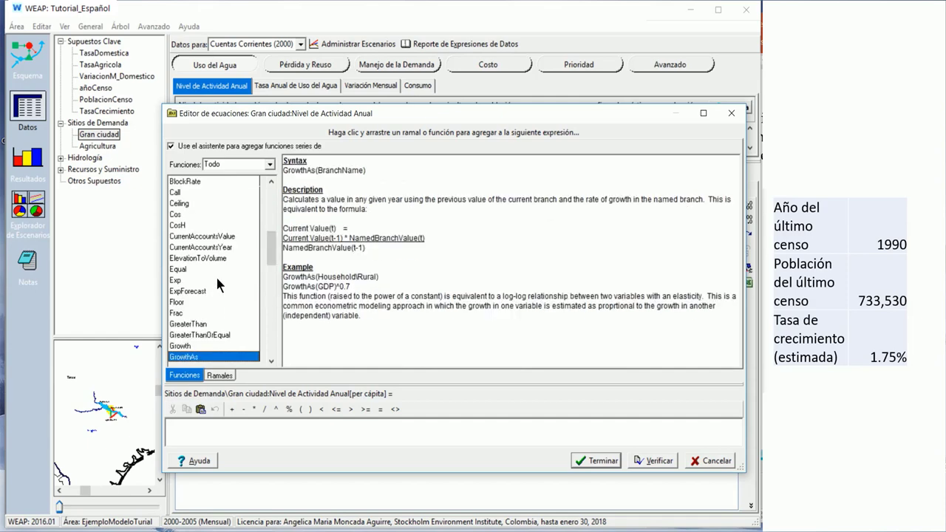
{"action": "key", "text": "Down"}
{"action": "key", "text": "Down"}
{"action": "key", "text": "Down"}
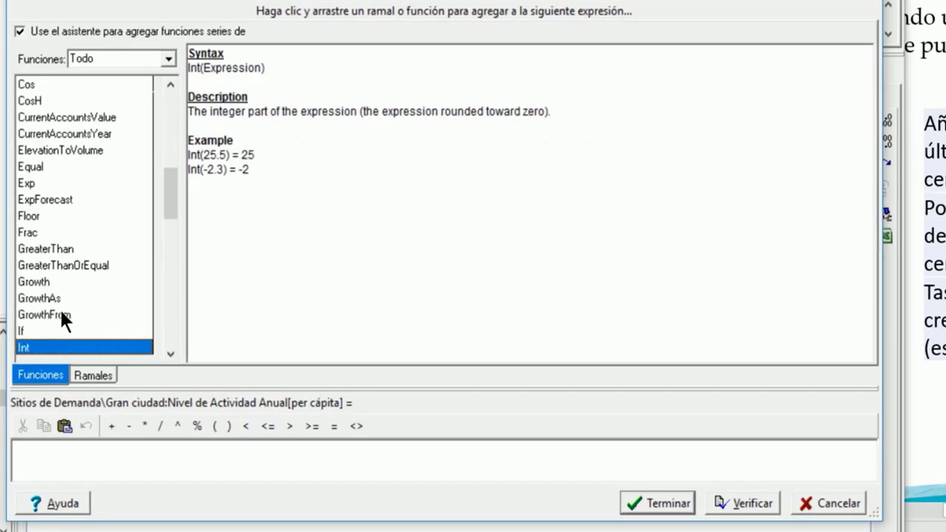
{"action": "left_click", "coordinate": [61, 314]}
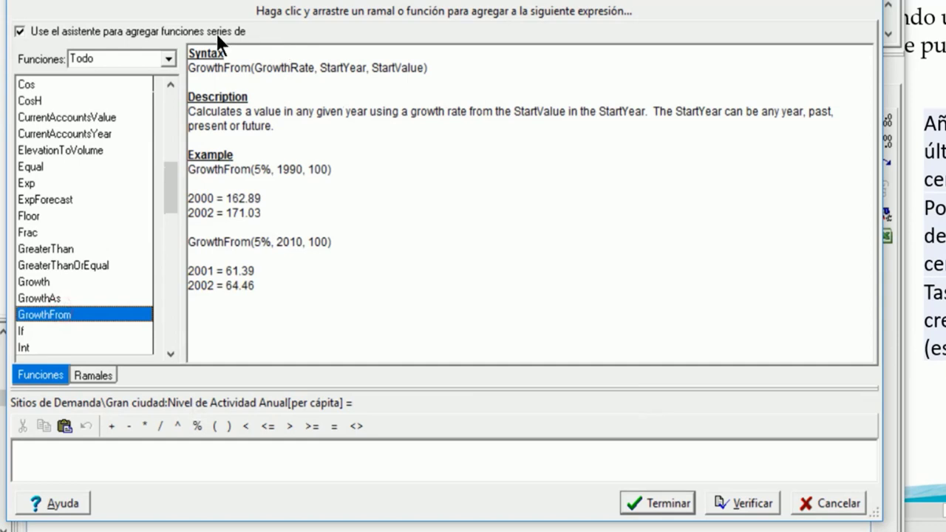
Step: Examine the syntax, description and examples of the GrowthFrom function
{"action": "left_click", "coordinate": [193, 44]}
{"action": "left_click_drag", "start_coordinate": [194, 96], "coordinate": [271, 96]}
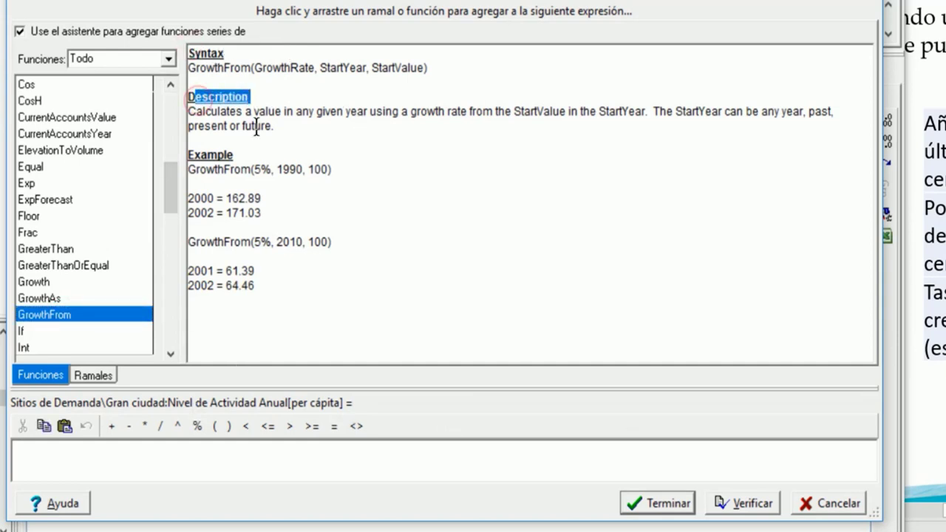
{"action": "left_click", "coordinate": [238, 157]}
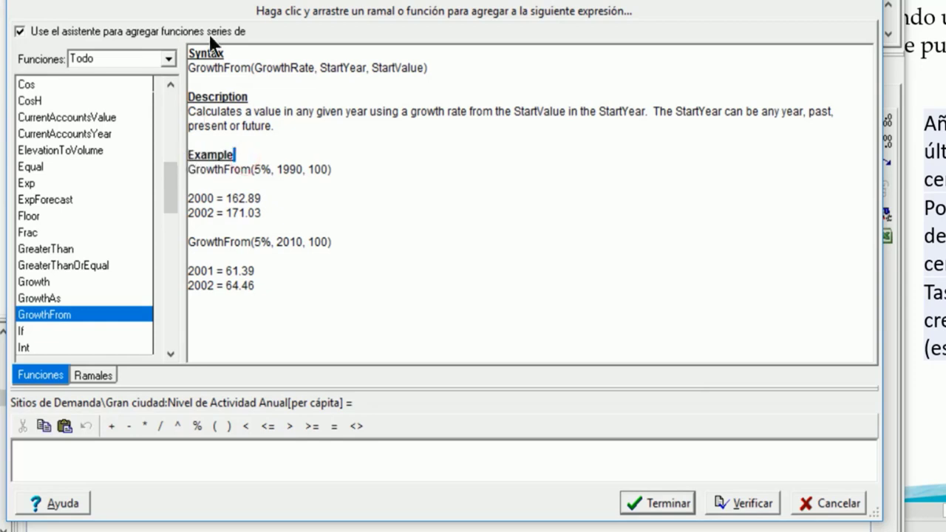
{"action": "left_click_drag", "start_coordinate": [205, 59], "coordinate": [270, 297]}
{"action": "left_click", "coordinate": [270, 292]}
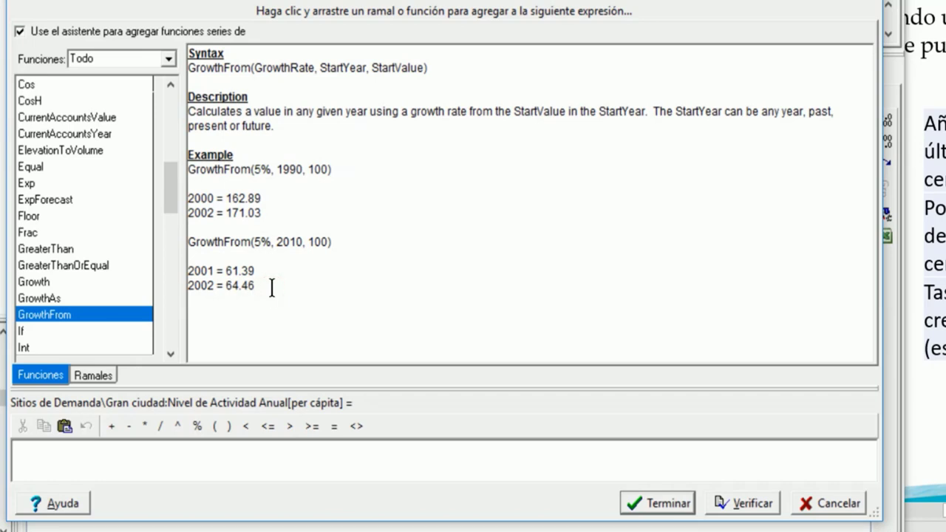
{"action": "left_click_drag", "start_coordinate": [188, 67], "coordinate": [425, 60]}
Step: Insert the GrowthFrom function into Gran ciudad's annual activity expression, with the key assumption TasaCrecimiento as its growth rate
{"action": "left_click", "coordinate": [63, 314]}
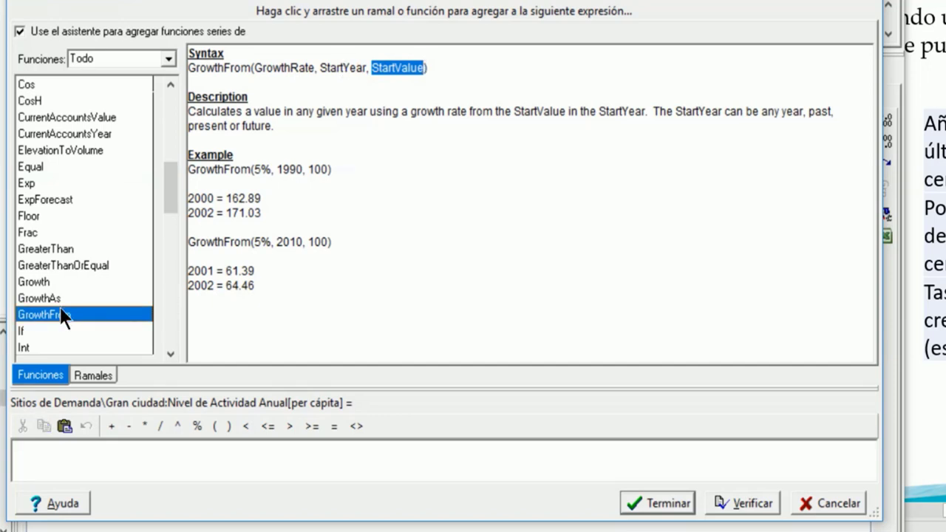
{"action": "left_click_drag", "start_coordinate": [48, 316], "coordinate": [57, 463]}
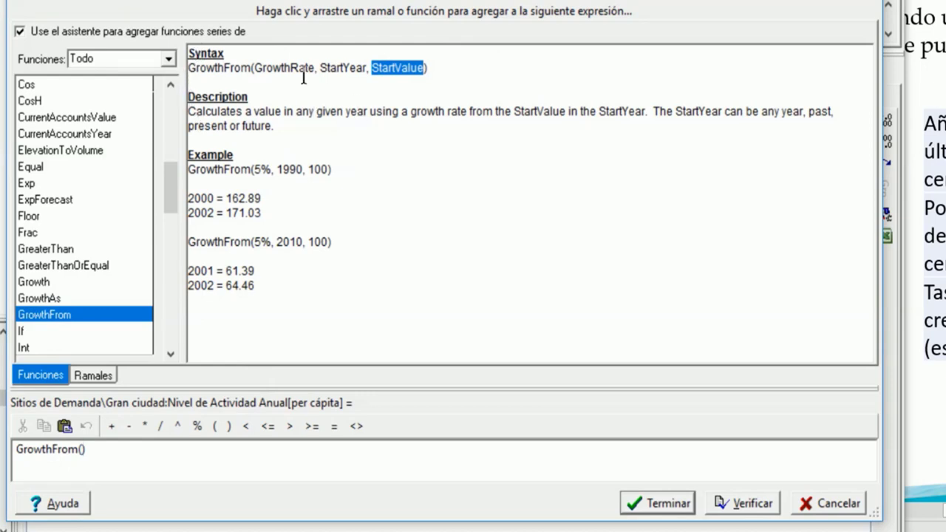
{"action": "left_click_drag", "start_coordinate": [259, 68], "coordinate": [315, 68]}
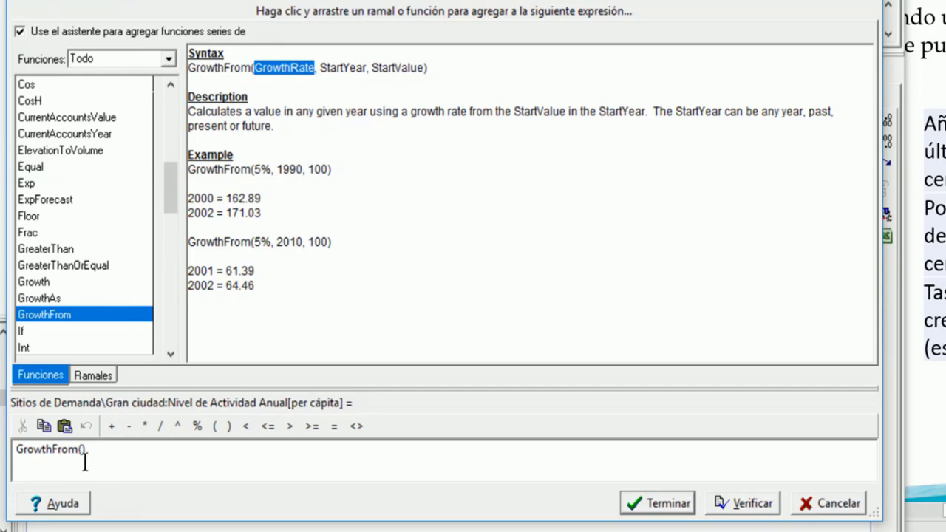
{"action": "left_click", "coordinate": [83, 377]}
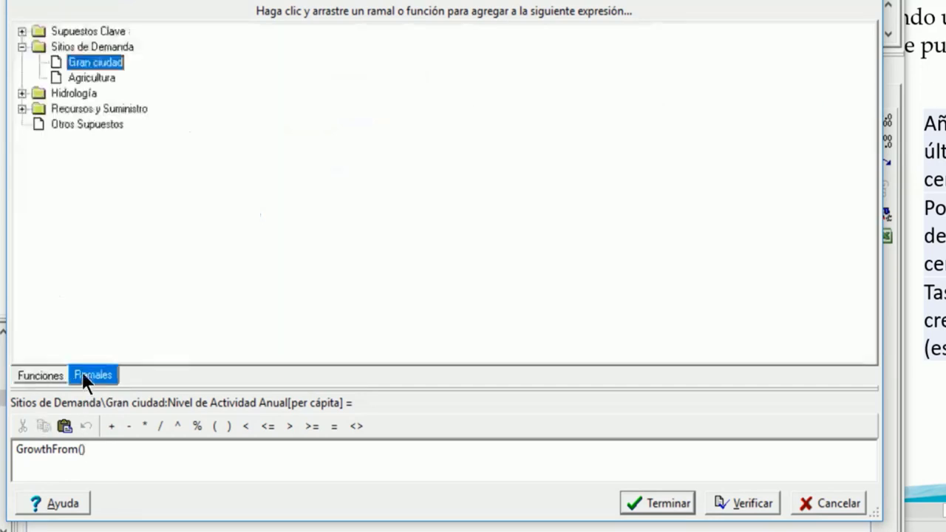
{"action": "left_click", "coordinate": [23, 31]}
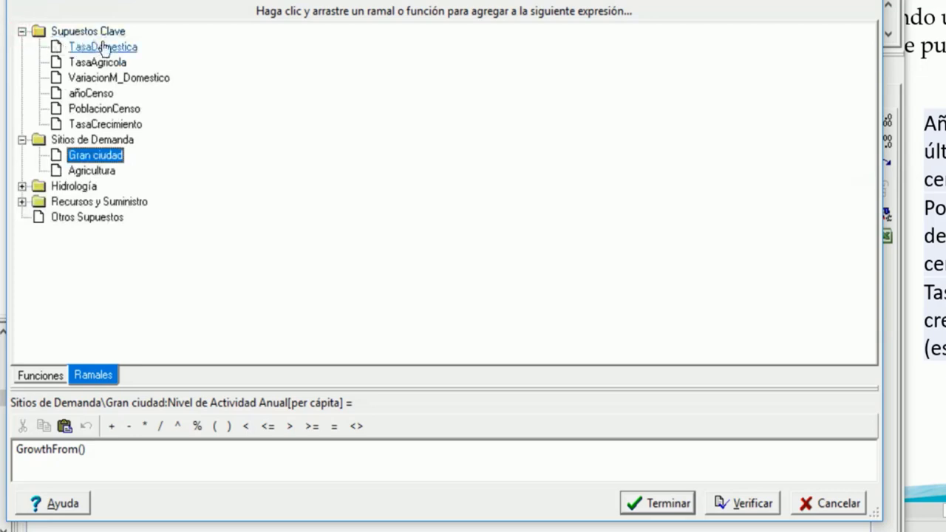
{"action": "left_click", "coordinate": [94, 127]}
{"action": "left_click_drag", "start_coordinate": [95, 130], "coordinate": [84, 452]}
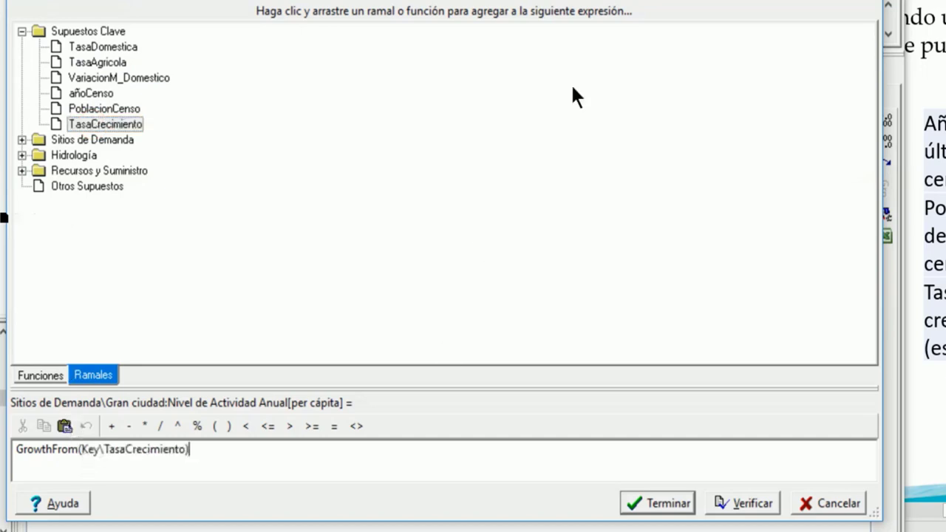
Step: Add the key assumption añoCenso as the start year, the second argument of GrowthFrom
{"action": "left_click", "coordinate": [43, 375]}
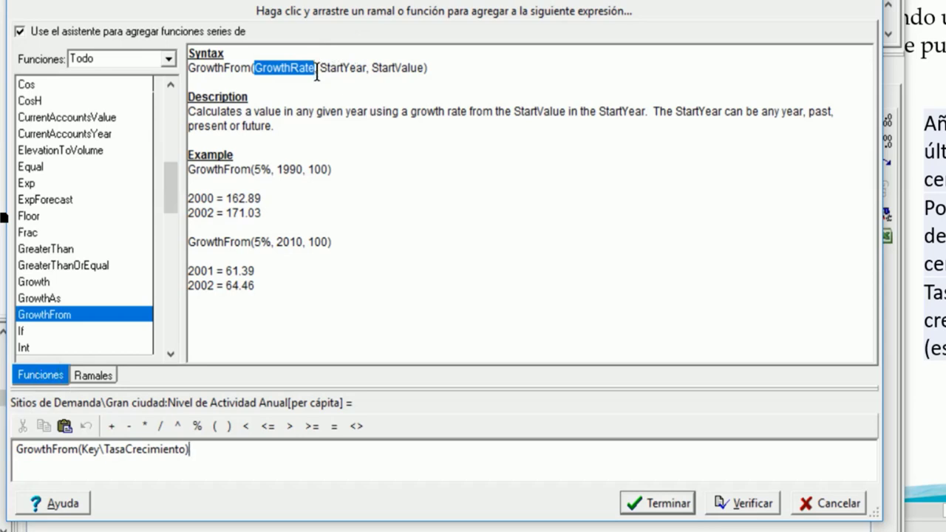
{"action": "left_click_drag", "start_coordinate": [319, 67], "coordinate": [371, 74]}
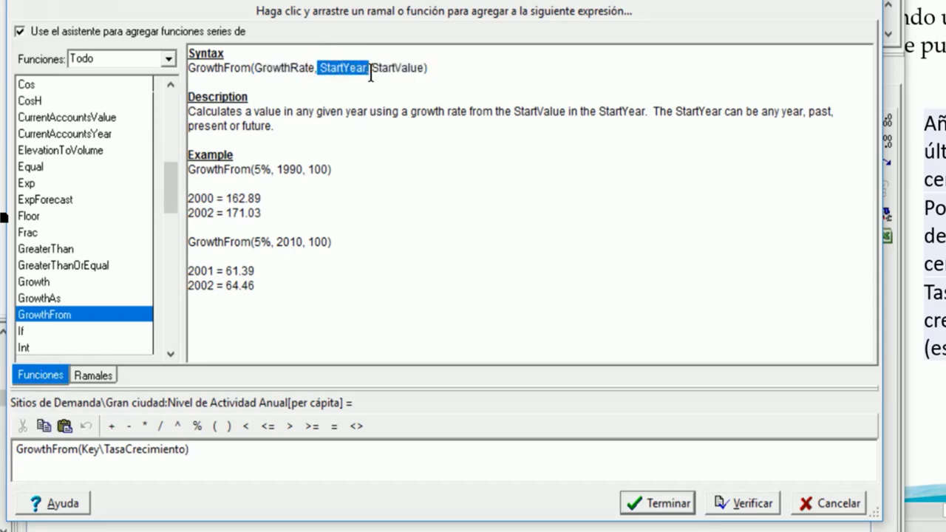
{"action": "left_click", "coordinate": [183, 454]}
{"action": "type", "text": ","}
{"action": "left_click", "coordinate": [94, 375]}
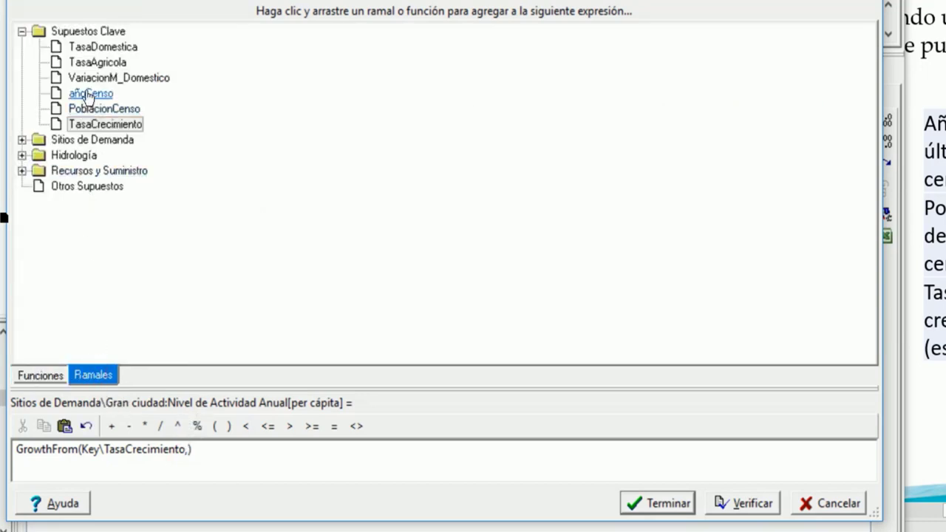
{"action": "left_click_drag", "start_coordinate": [87, 96], "coordinate": [188, 448]}
Step: Add the key assumption PoblacionCenso as the start value, the third argument of GrowthFrom
{"action": "left_click", "coordinate": [53, 379]}
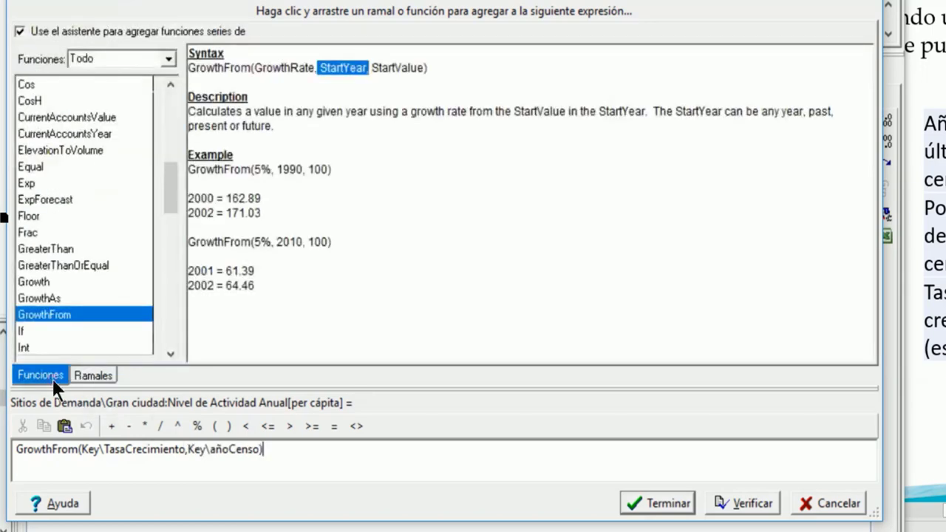
{"action": "left_click", "coordinate": [372, 71]}
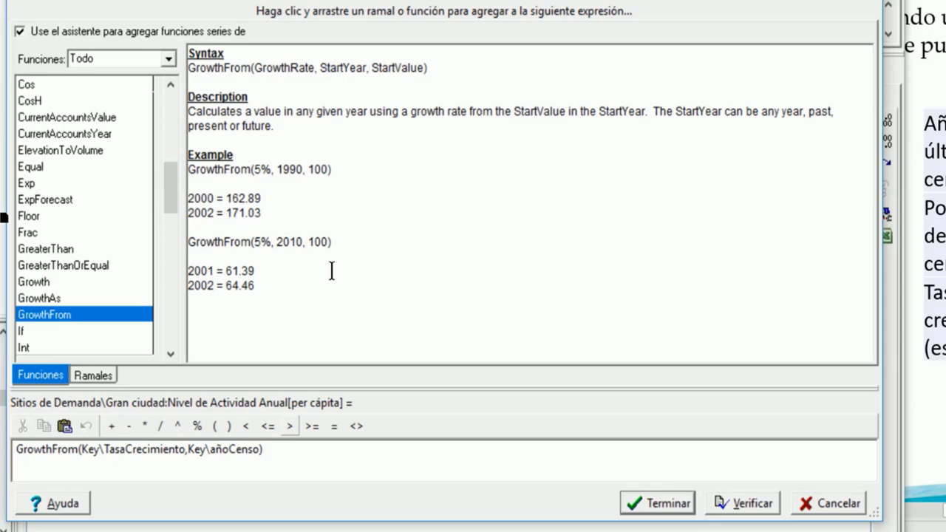
{"action": "left_click", "coordinate": [260, 452]}
{"action": "type", "text": ","}
{"action": "left_click", "coordinate": [86, 373]}
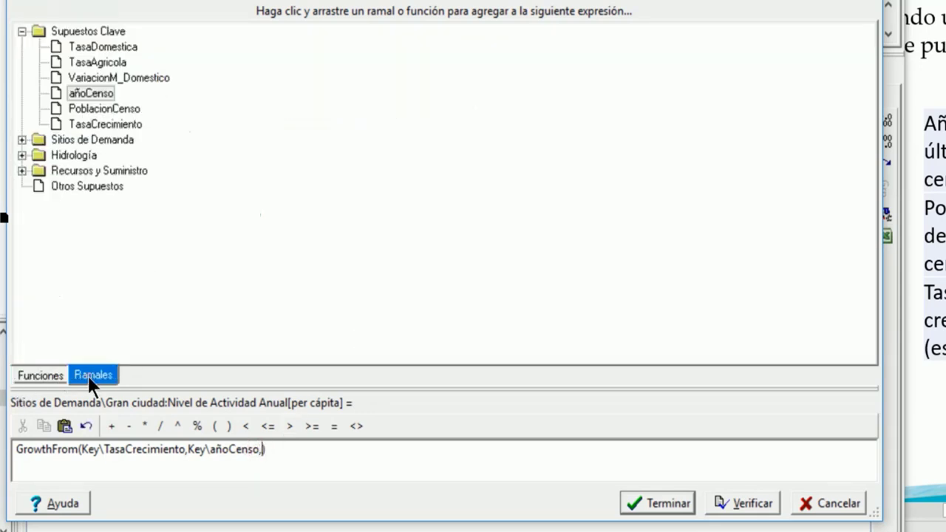
{"action": "left_click_drag", "start_coordinate": [99, 108], "coordinate": [261, 452]}
Step: Check the arguments against the GrowthFrom syntax, add a percent sign after TasaCrecimiento, and finish the expression
{"action": "left_click", "coordinate": [40, 369]}
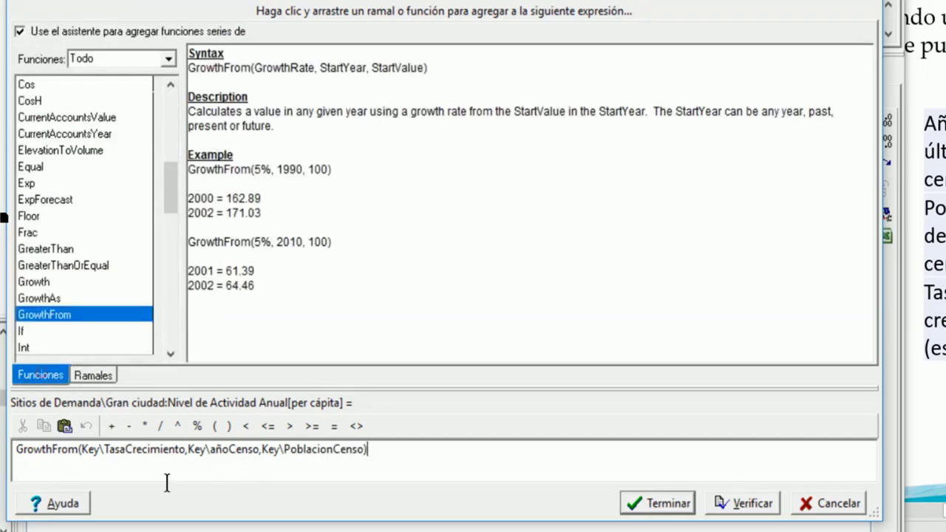
{"action": "left_click", "coordinate": [90, 451]}
{"action": "left_click", "coordinate": [201, 451]}
{"action": "left_click", "coordinate": [280, 69]}
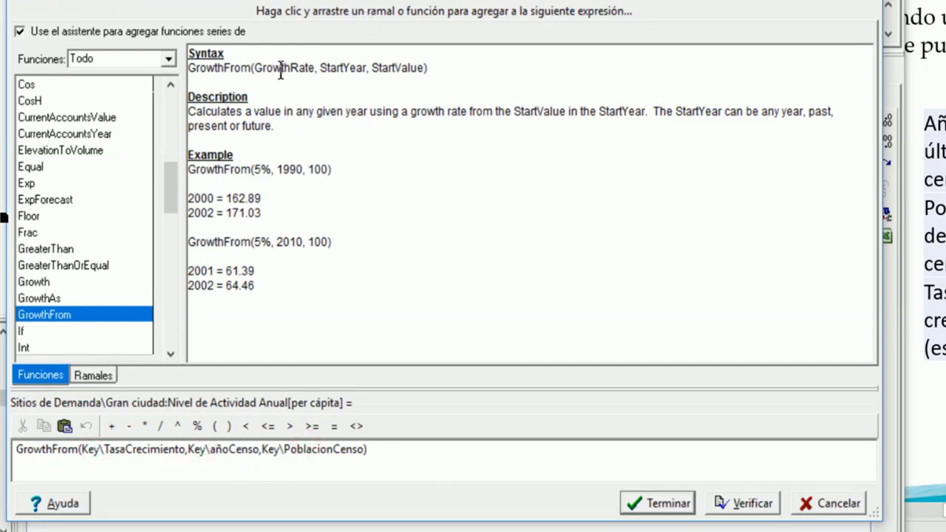
{"action": "left_click", "coordinate": [349, 69]}
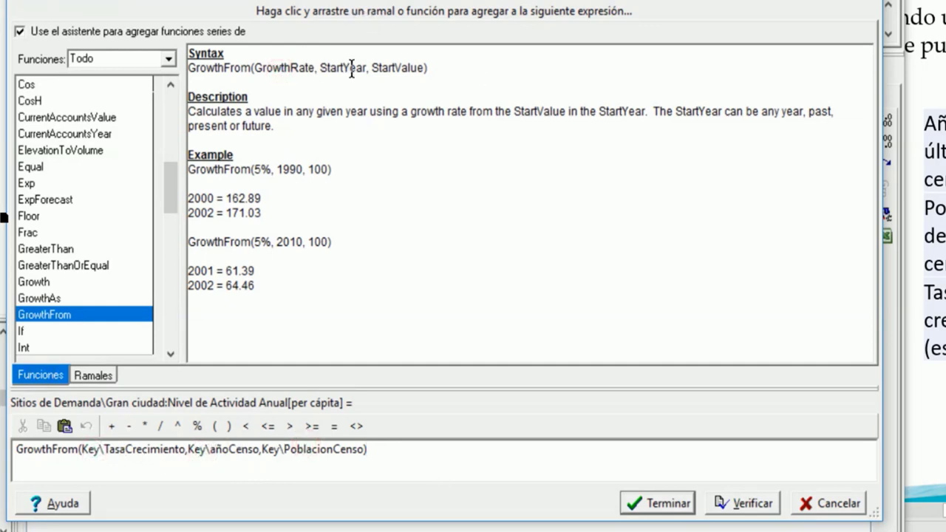
{"action": "left_click", "coordinate": [405, 68]}
{"action": "left_click_drag", "start_coordinate": [187, 169], "coordinate": [332, 161]}
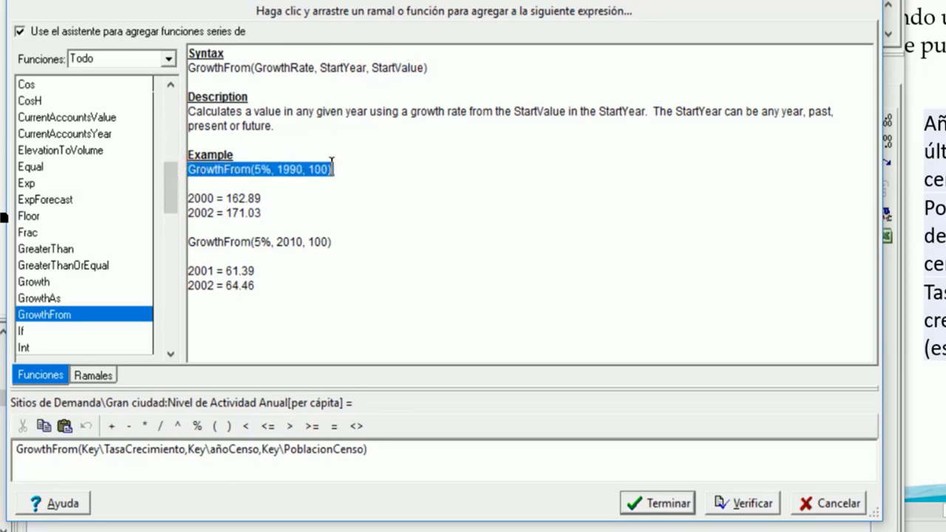
{"action": "left_click_drag", "start_coordinate": [264, 169], "coordinate": [271, 169]}
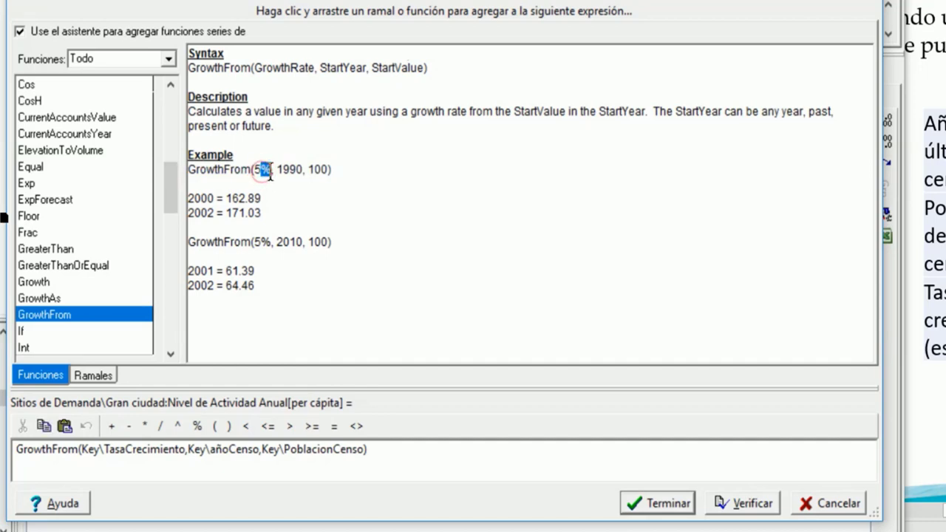
{"action": "left_click", "coordinate": [187, 450]}
{"action": "key", "text": "ctrl+v"}
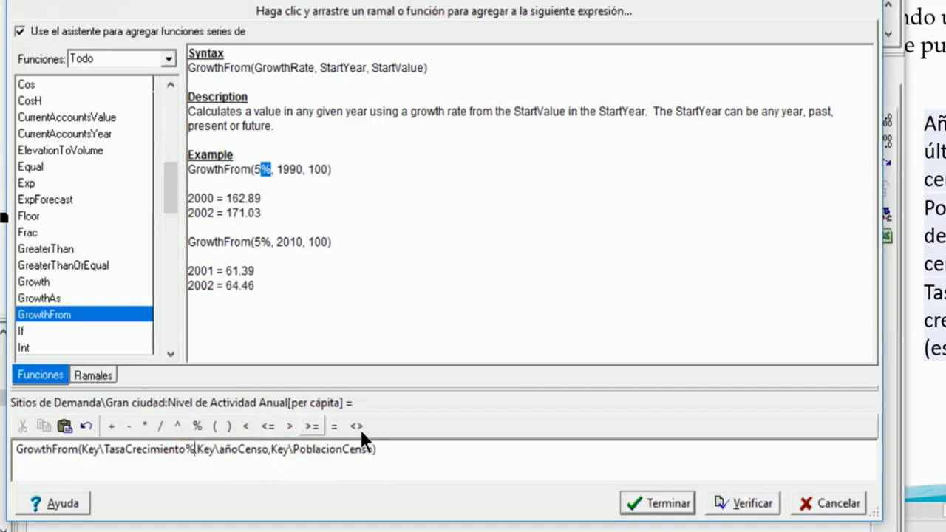
{"action": "left_click", "coordinate": [628, 504]}
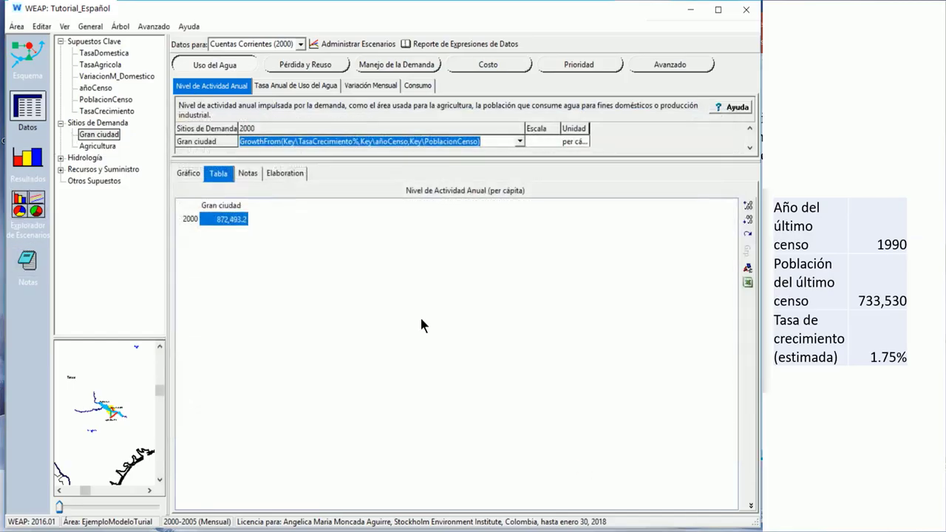
Step: Set the Current Accounts year of the model's time horizon to 1990
{"action": "left_click", "coordinate": [245, 226]}
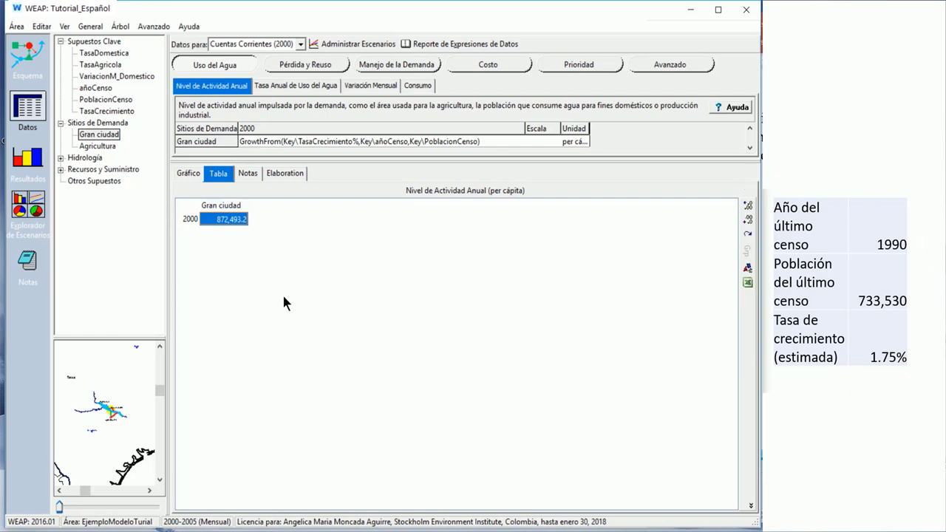
{"action": "left_click", "coordinate": [90, 26]}
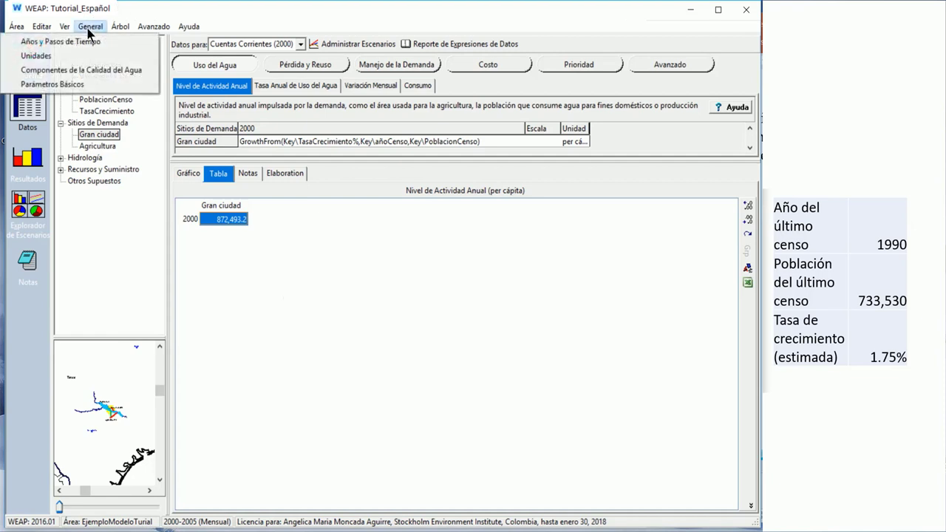
{"action": "left_click", "coordinate": [88, 42]}
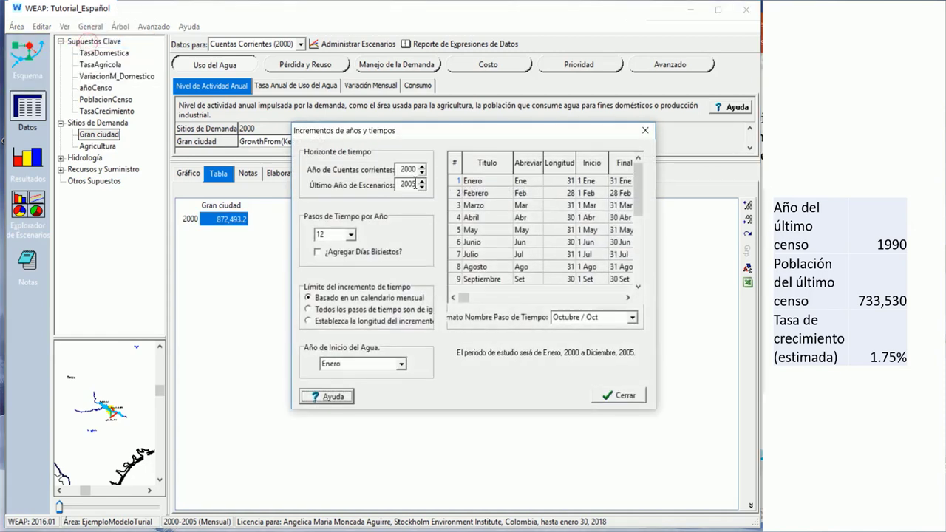
{"action": "type", "text": "1990"}
{"action": "key", "text": "Return"}
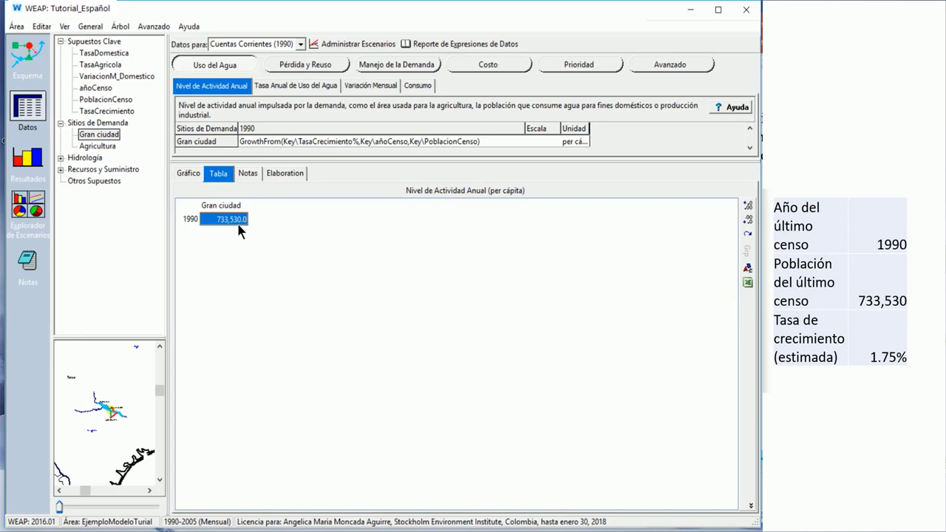
Step: Examine Gran ciudad's annual activity level in the Reference scenario as a table and as a chart
{"action": "left_click", "coordinate": [274, 43]}
{"action": "left_click", "coordinate": [258, 71]}
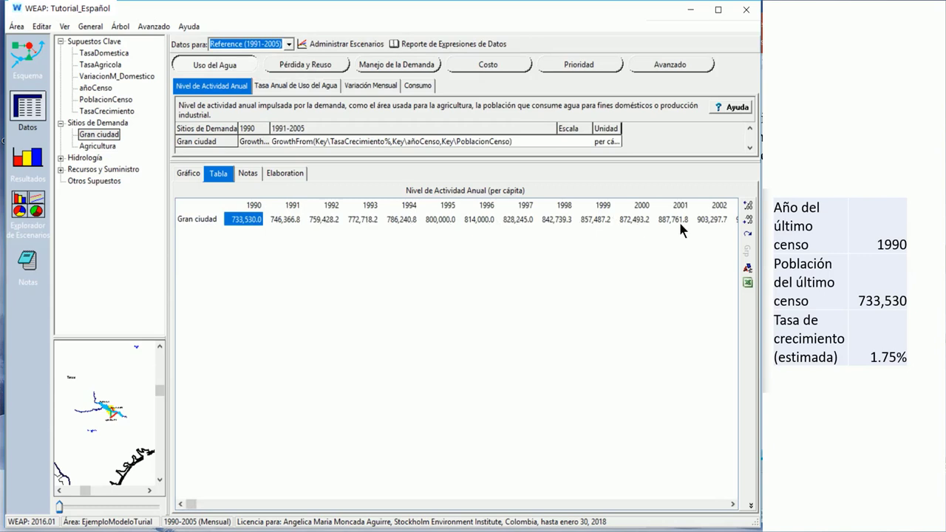
{"action": "left_click", "coordinate": [188, 173]}
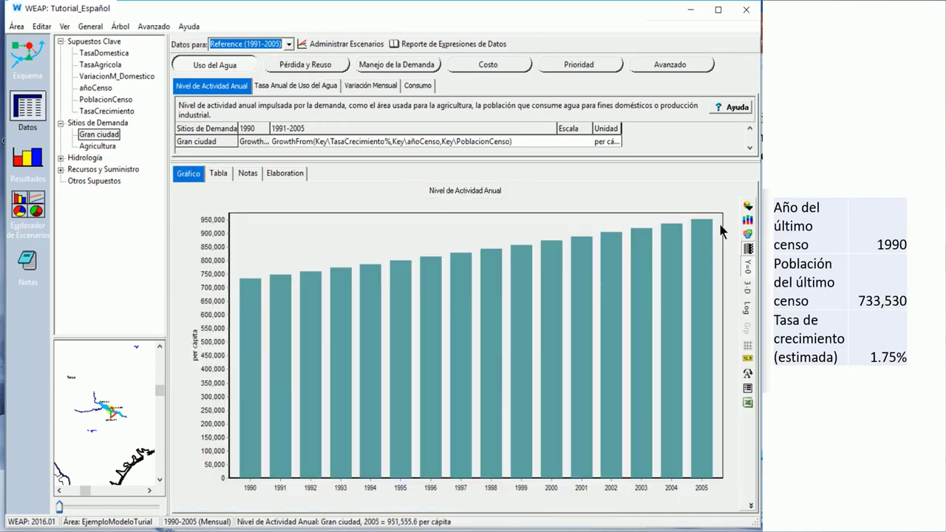
Step: Recalculate the results and chart the water demand of the demand sites as annual totals, without monthly averaging
{"action": "left_click", "coordinate": [28, 158]}
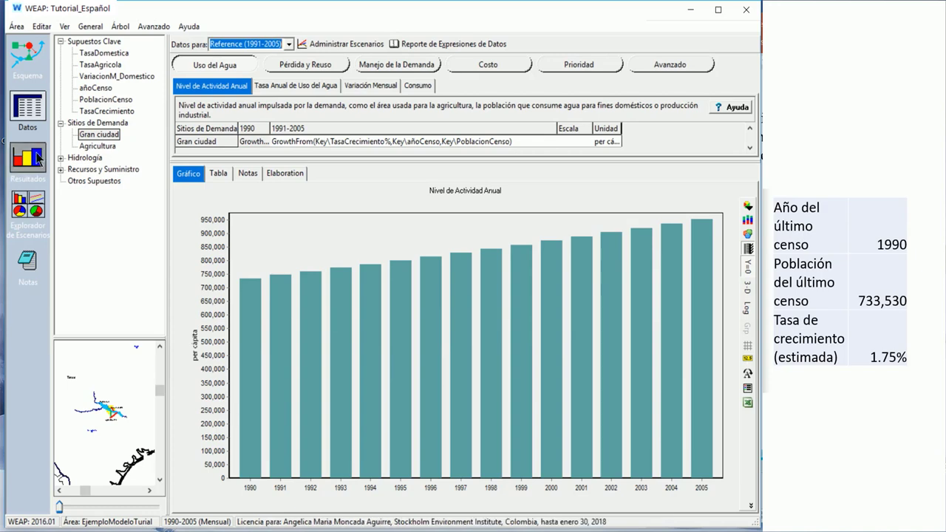
{"action": "left_click", "coordinate": [333, 293]}
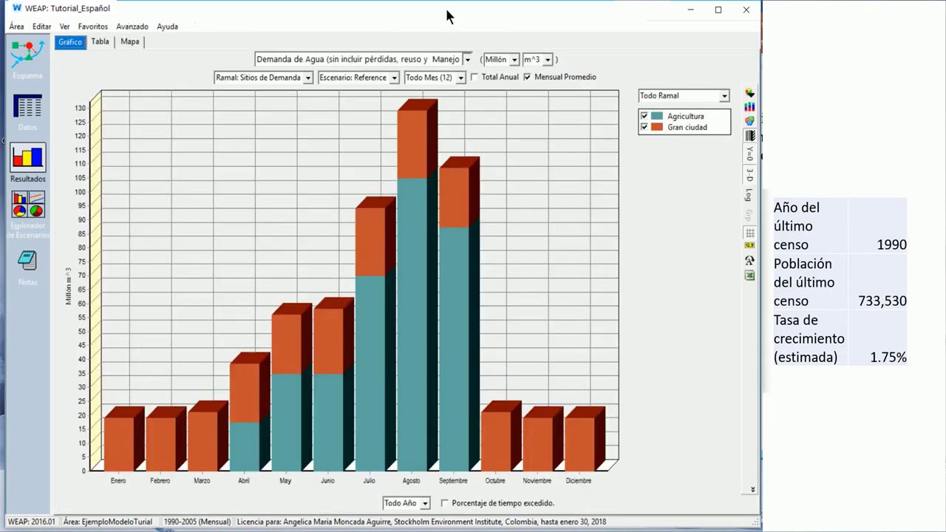
{"action": "left_click", "coordinate": [468, 59]}
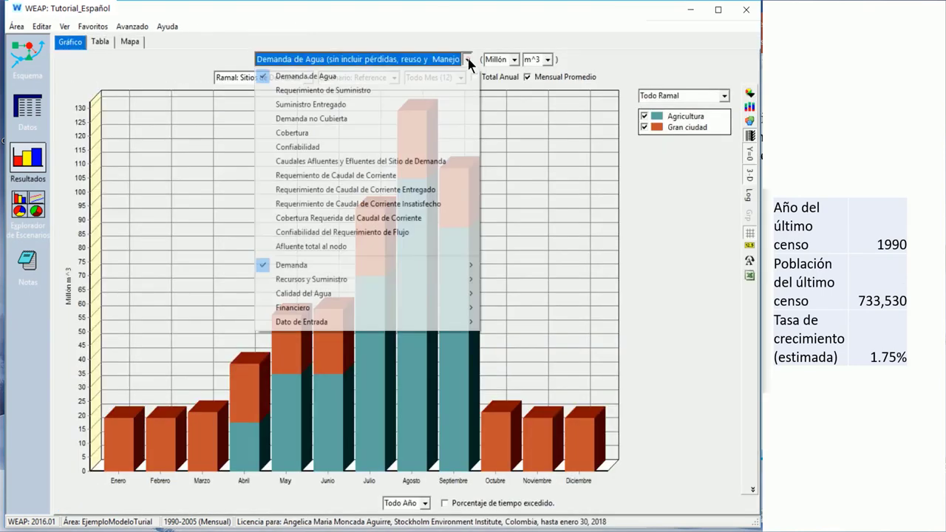
{"action": "mouse_move", "coordinate": [334, 260]}
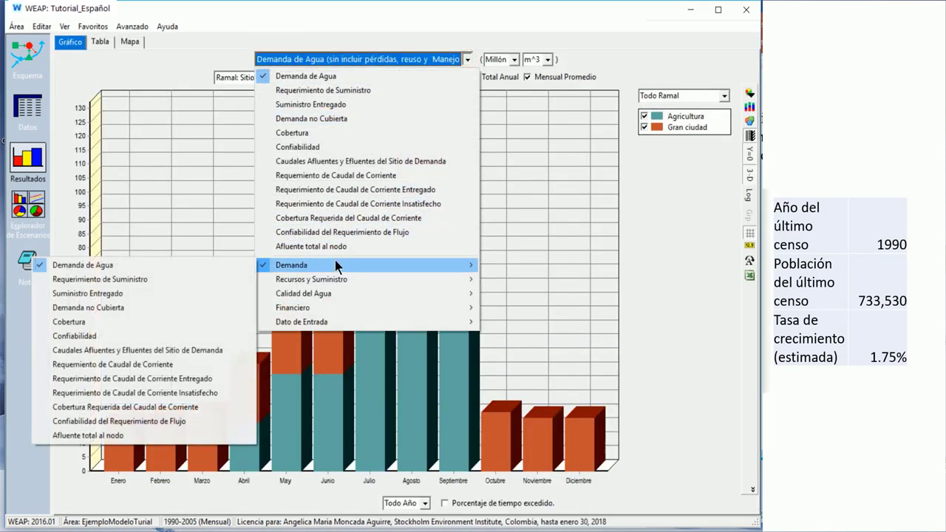
{"action": "left_click", "coordinate": [127, 266]}
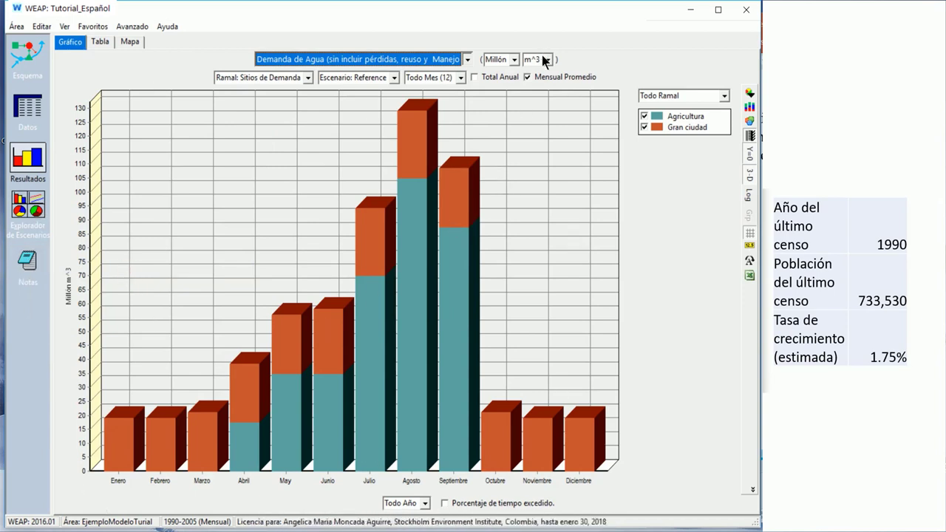
{"action": "left_click", "coordinate": [528, 77]}
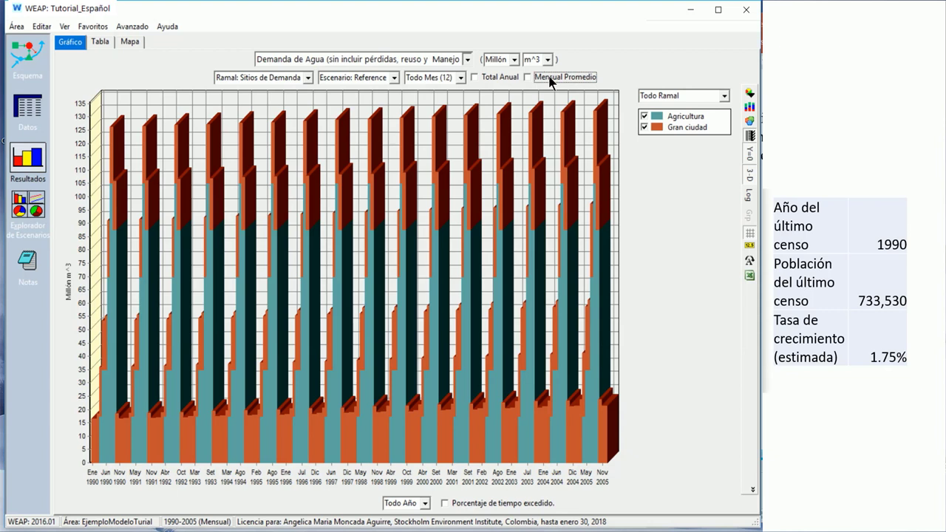
{"action": "left_click", "coordinate": [492, 78]}
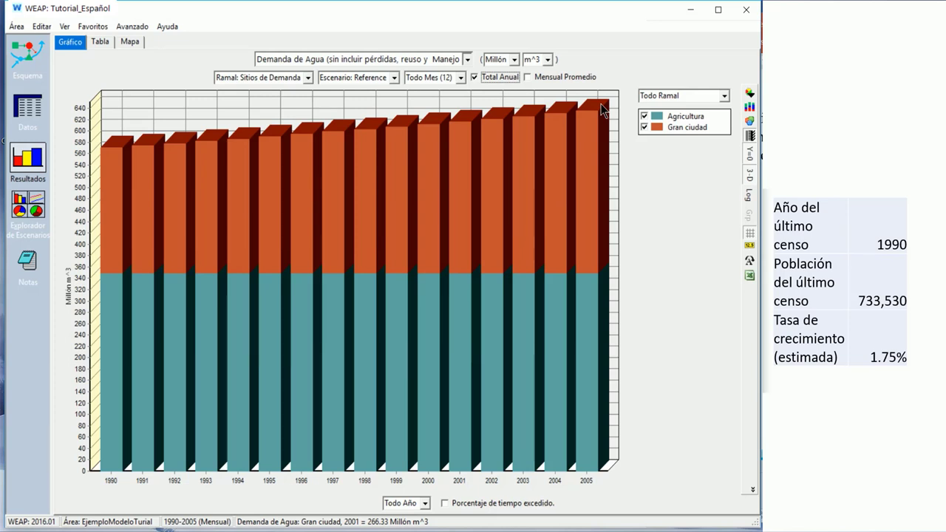
Step: Compare the population data with the demand results, and chart the demand site coverage for December only
{"action": "left_click", "coordinate": [20, 122]}
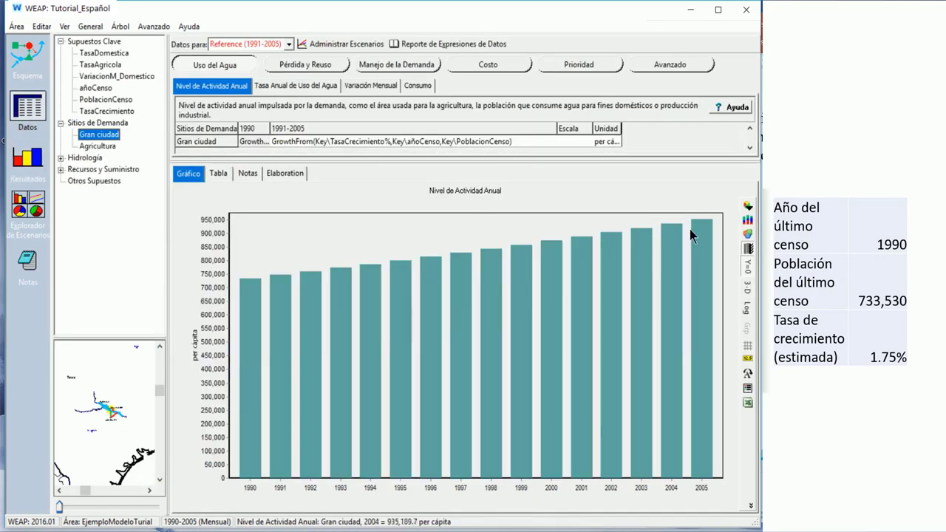
{"action": "left_click", "coordinate": [27, 157]}
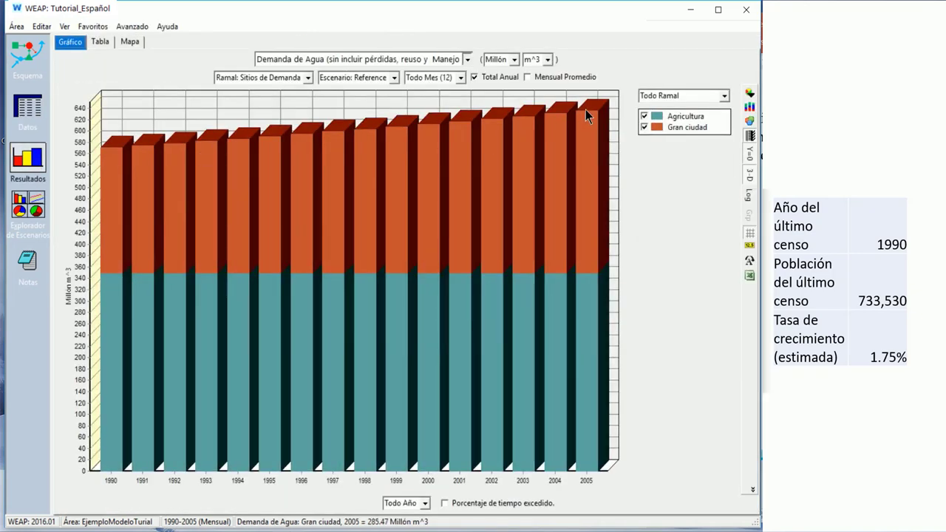
{"action": "left_click", "coordinate": [467, 60]}
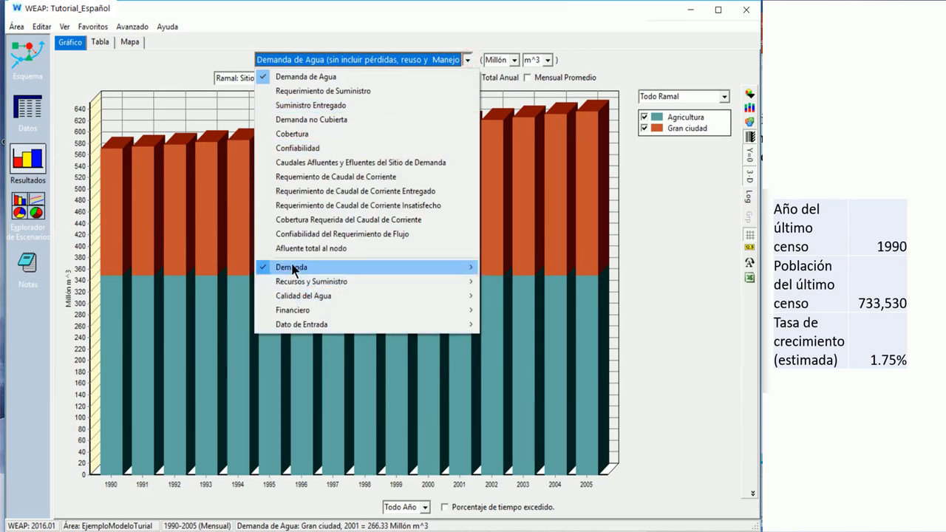
{"action": "mouse_move", "coordinate": [294, 270]}
{"action": "left_click", "coordinate": [124, 322]}
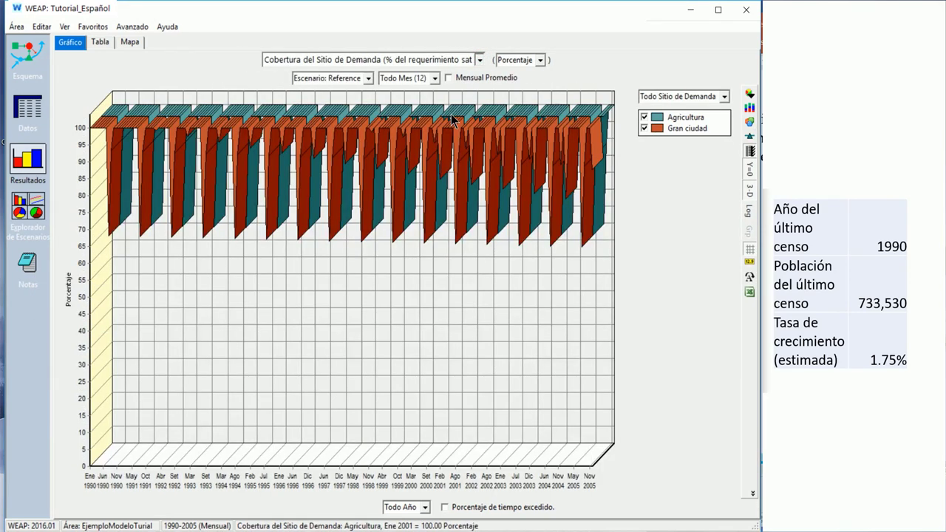
{"action": "left_click", "coordinate": [435, 77]}
{"action": "left_click", "coordinate": [397, 218]}
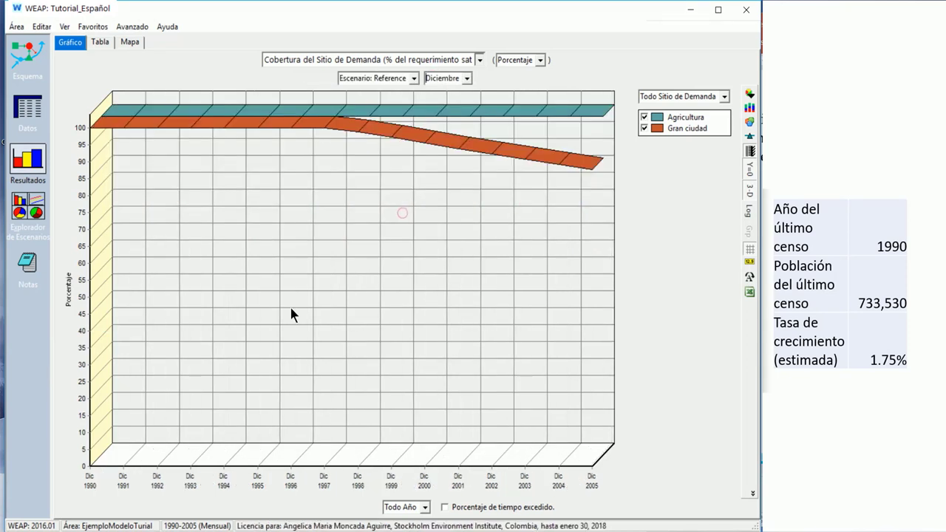